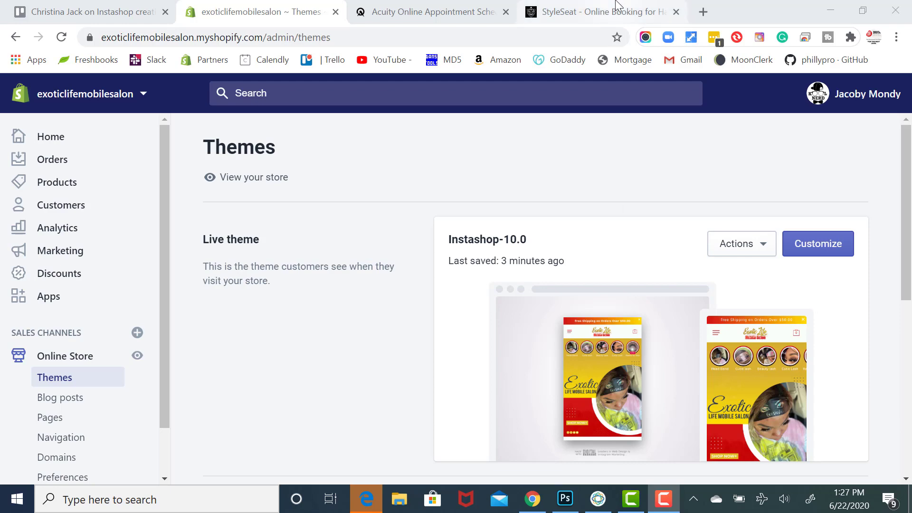
Step: Look over the Acuity Scheduling and StyleSeat booking sites, ending on the store's Themes page
click(456, 11)
click(580, 12)
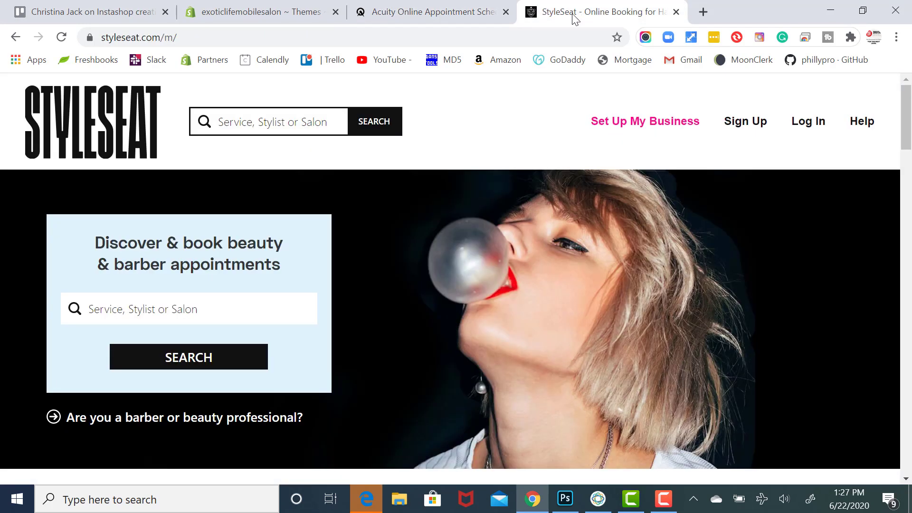
click(444, 13)
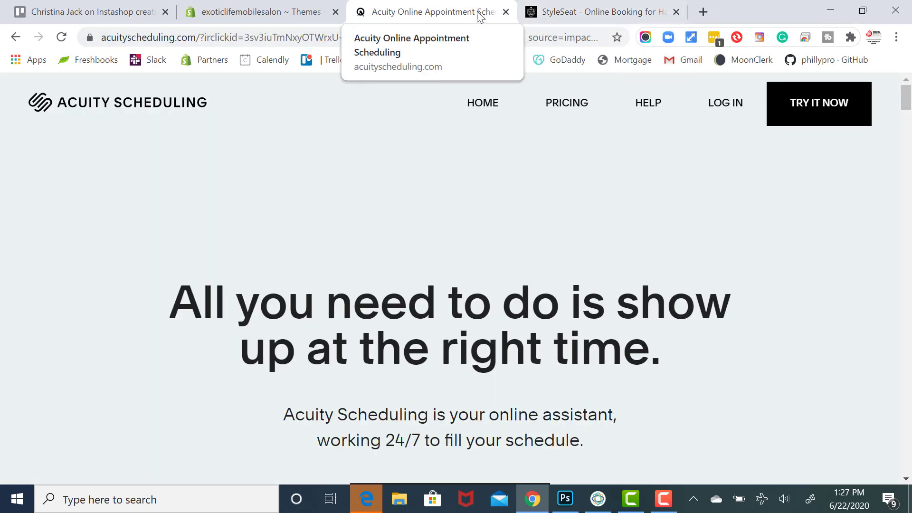
click(585, 11)
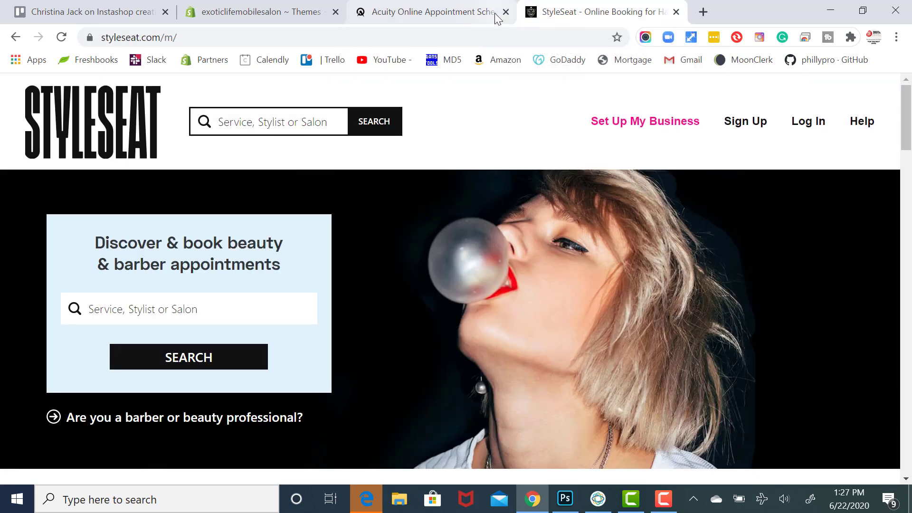
click(271, 11)
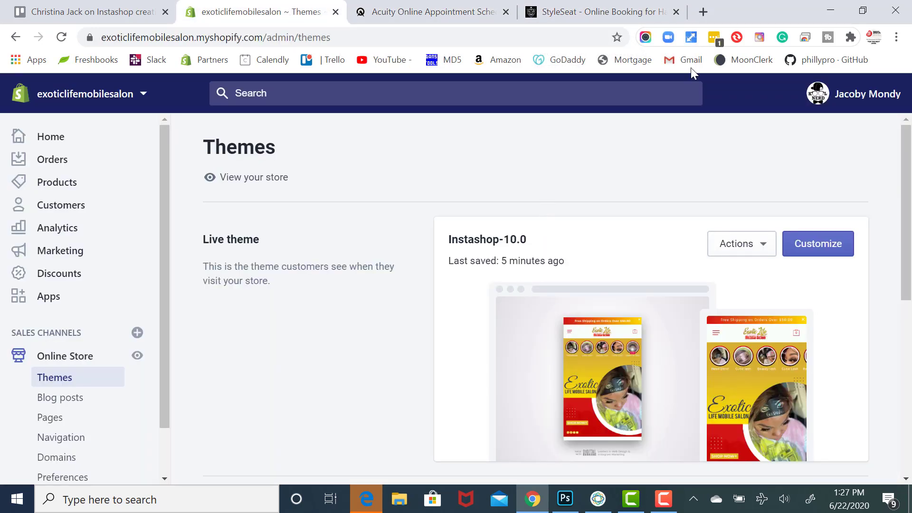
Step: Search the web for "booksy biz" in a new browser tab and look through Booksy's business page
click(702, 13)
text(b)
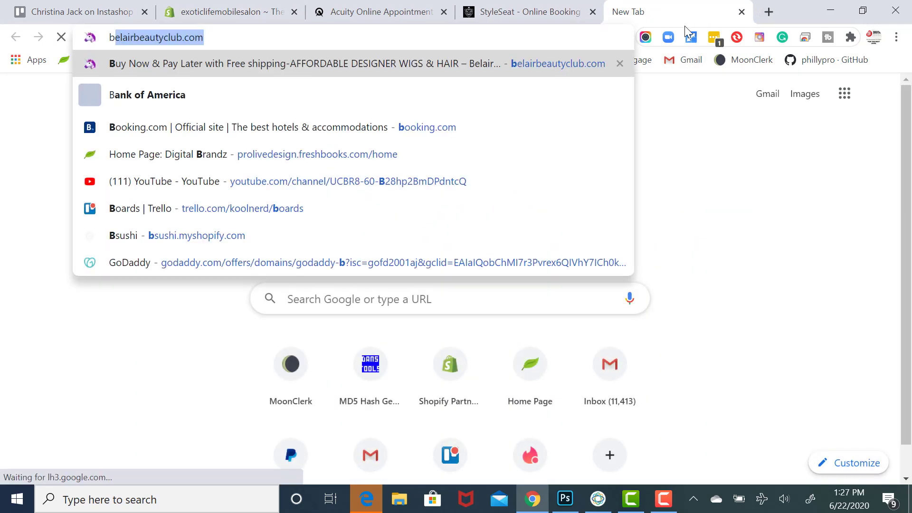
text(ooks)
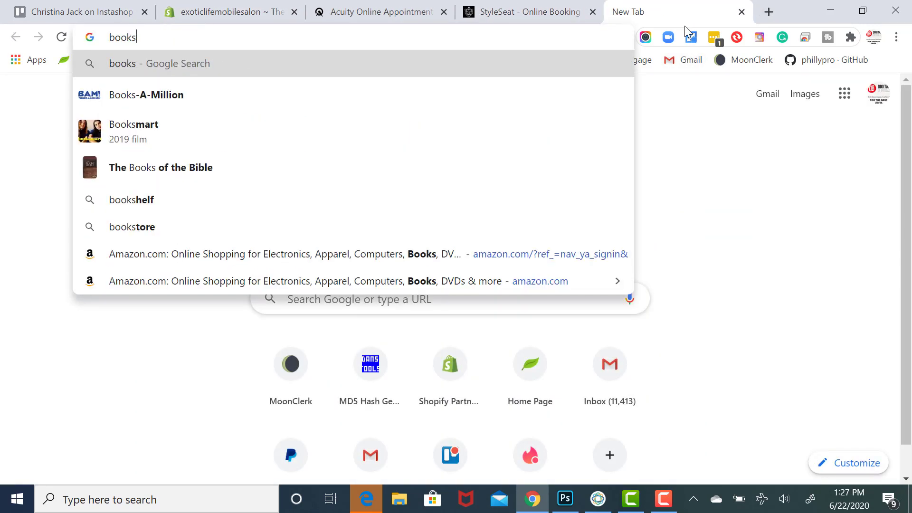
text(y)
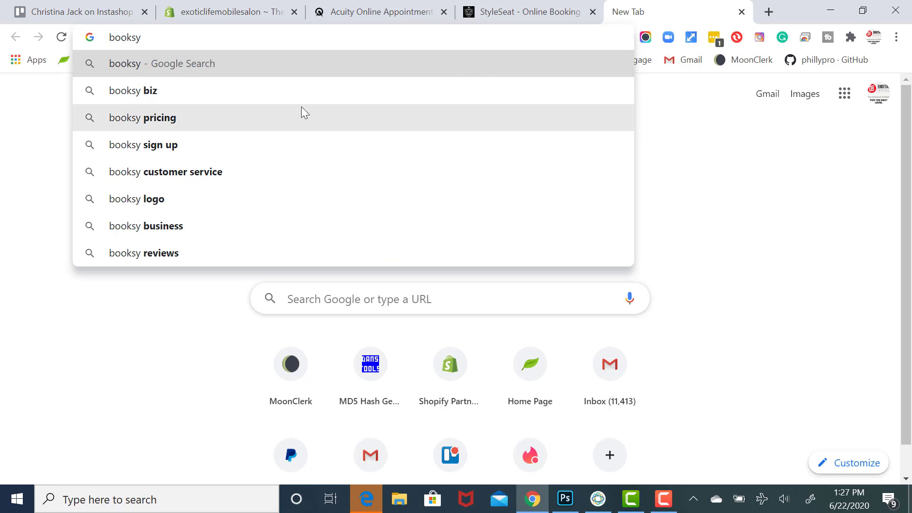
click(293, 90)
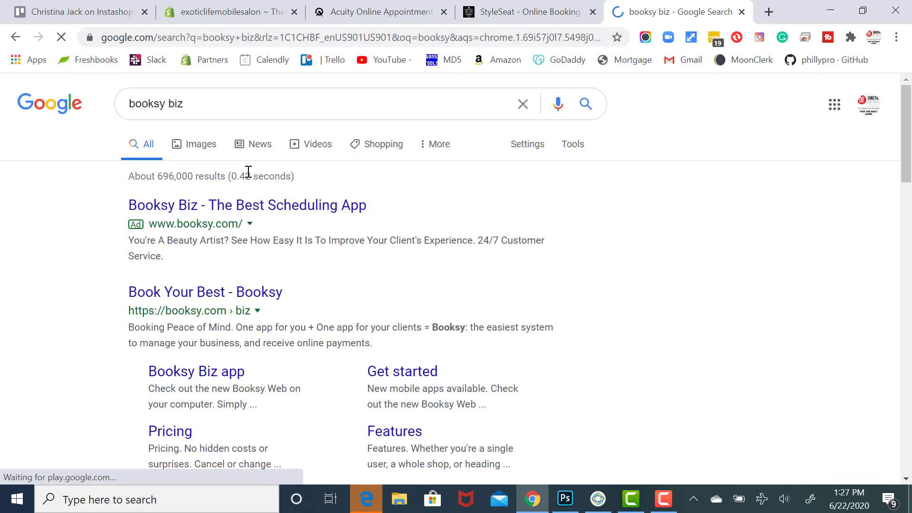
click(217, 293)
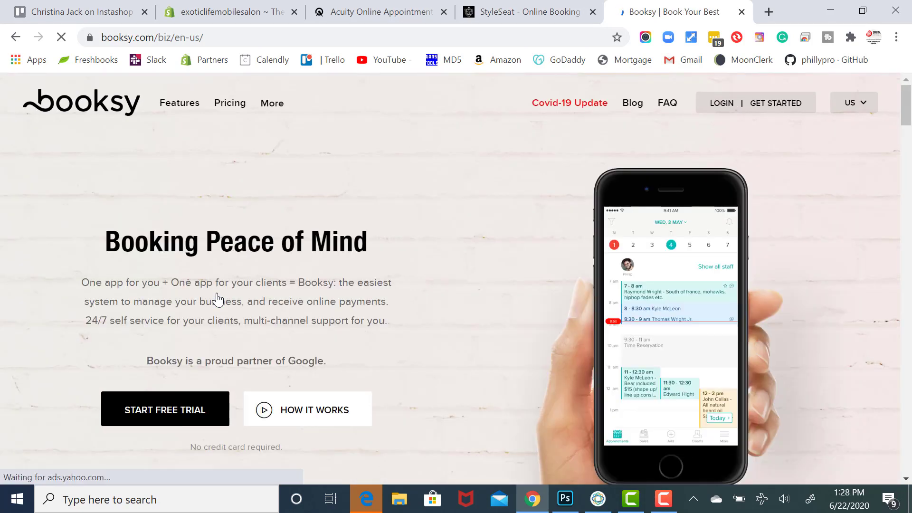
scroll(218, 299, down, 10)
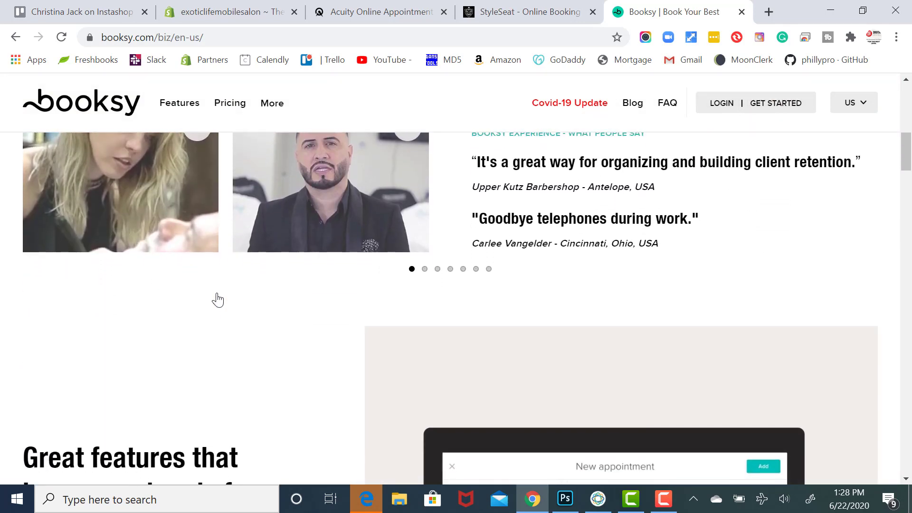
scroll(217, 300, up, 6)
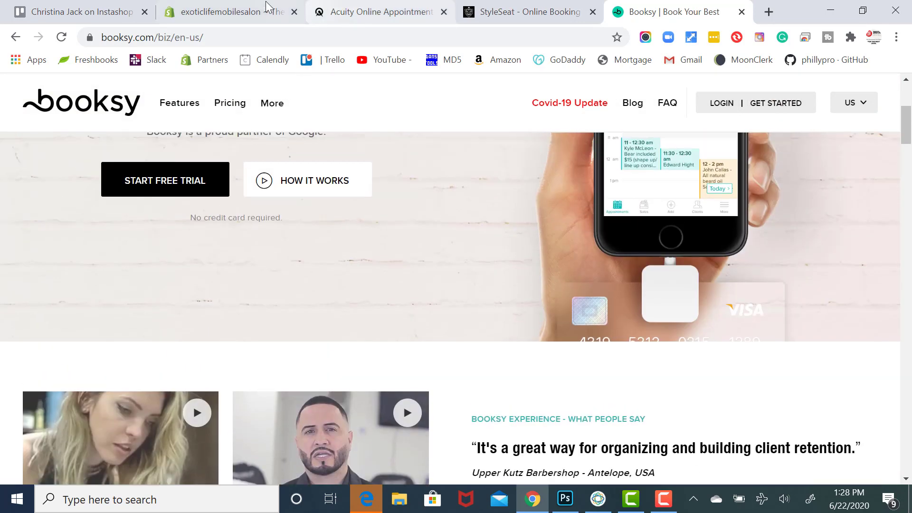
Step: Compare the Booksy, StyleSeat and Acuity Scheduling pages and return to the Shopify store's Themes page
click(266, 7)
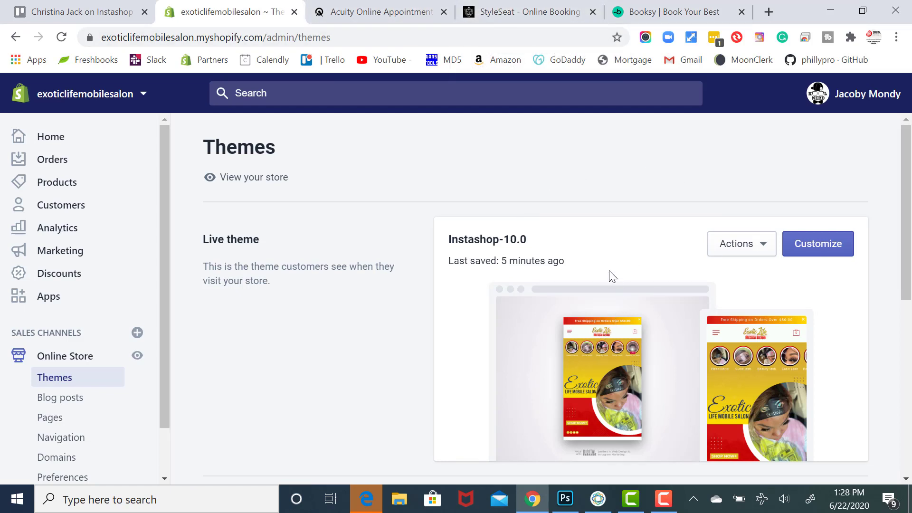
click(640, 13)
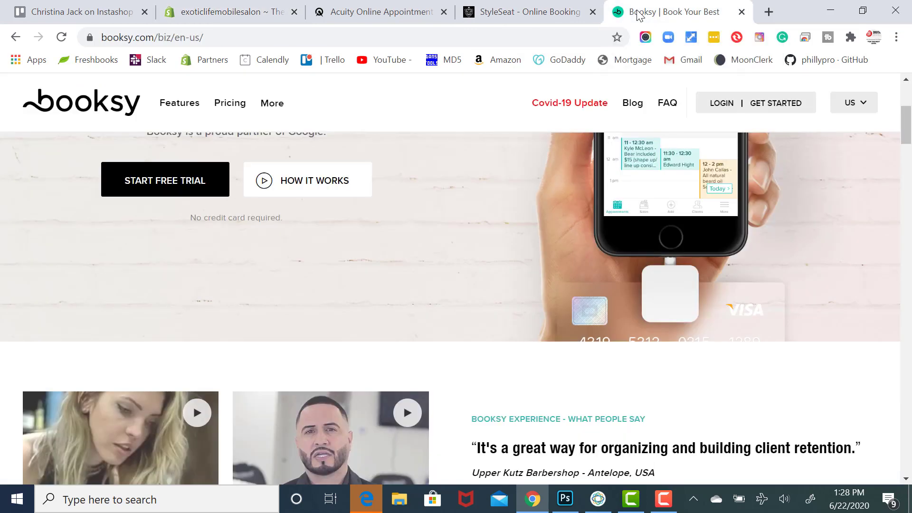
click(245, 39)
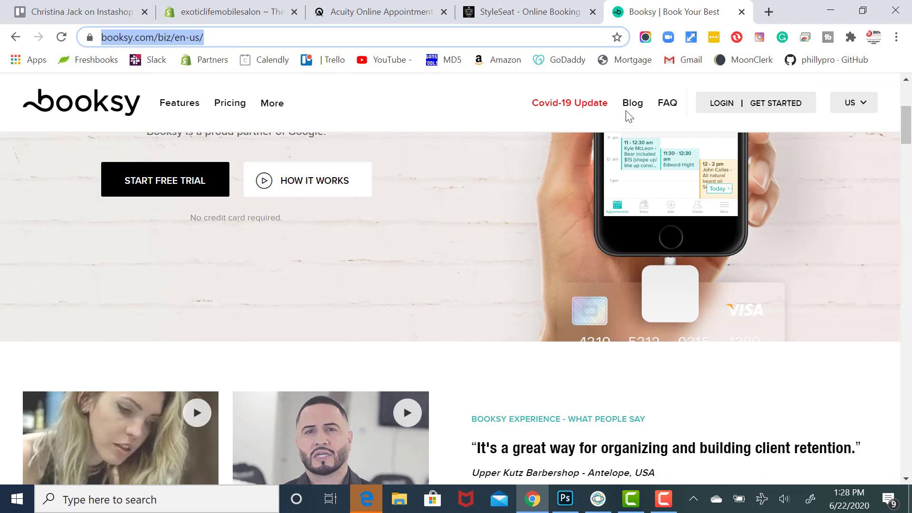
click(550, 21)
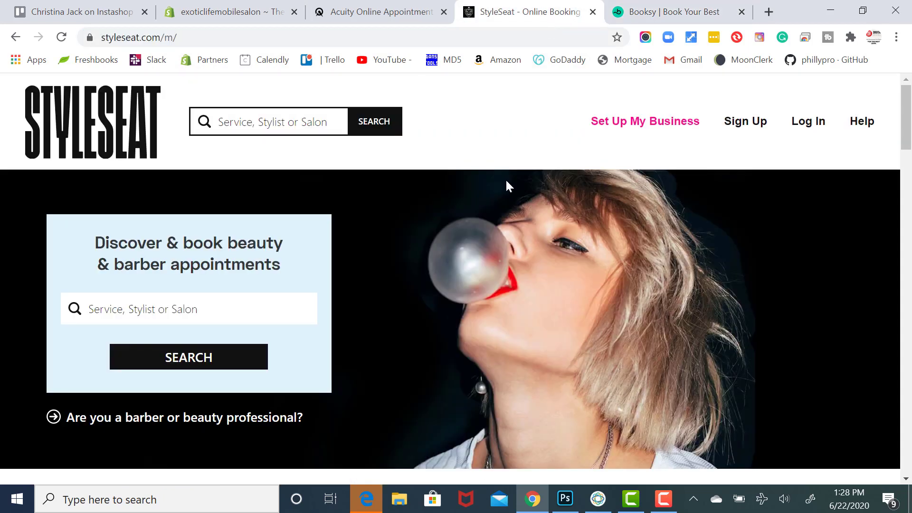
click(371, 13)
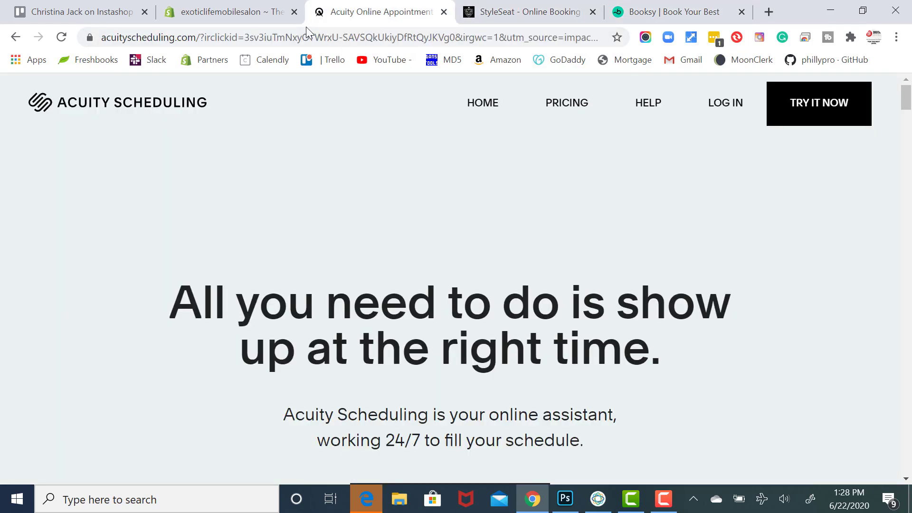
click(245, 19)
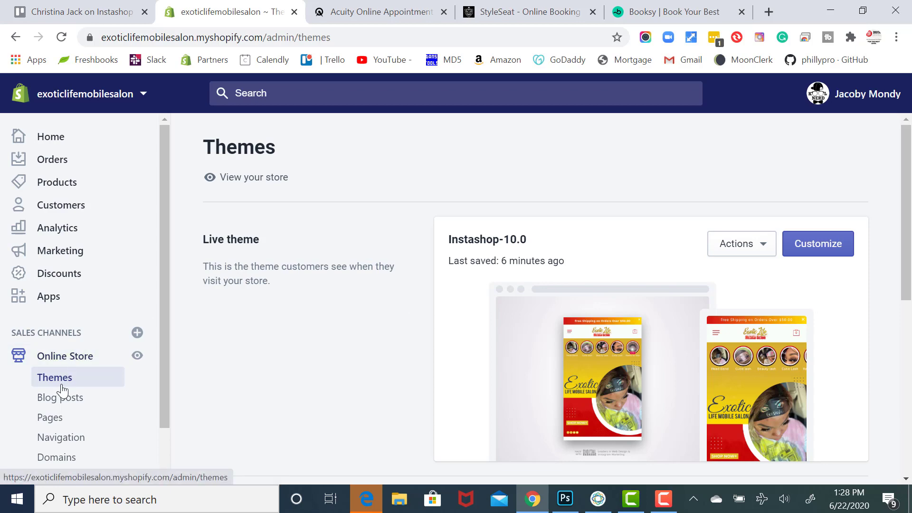
Step: Start a new online store page and title it "Book Me"
scroll(432, 346, down, 5)
scroll(432, 346, up, 5)
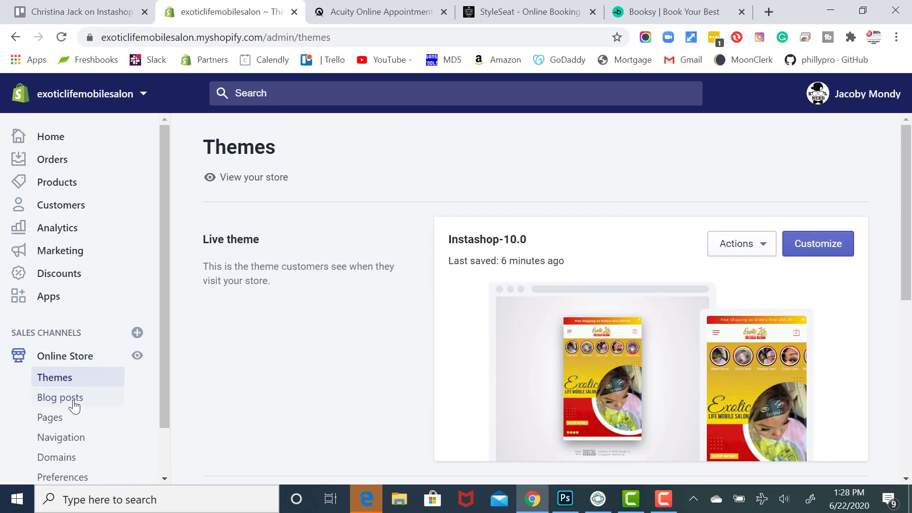
scroll(69, 433, down, 2)
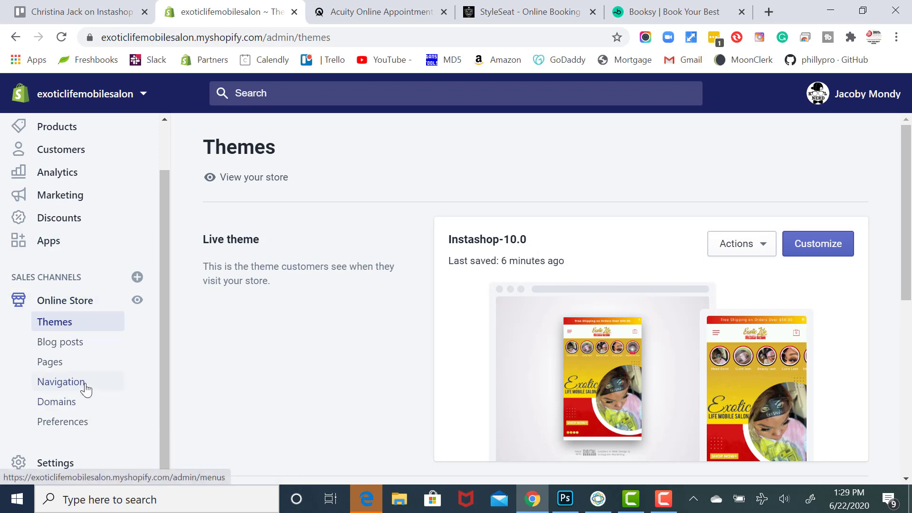
click(64, 369)
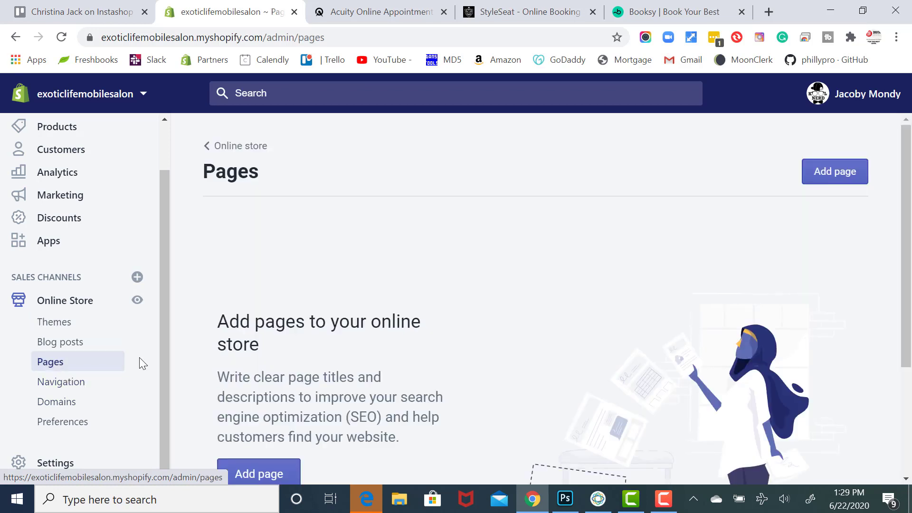
scroll(210, 350, down, 2)
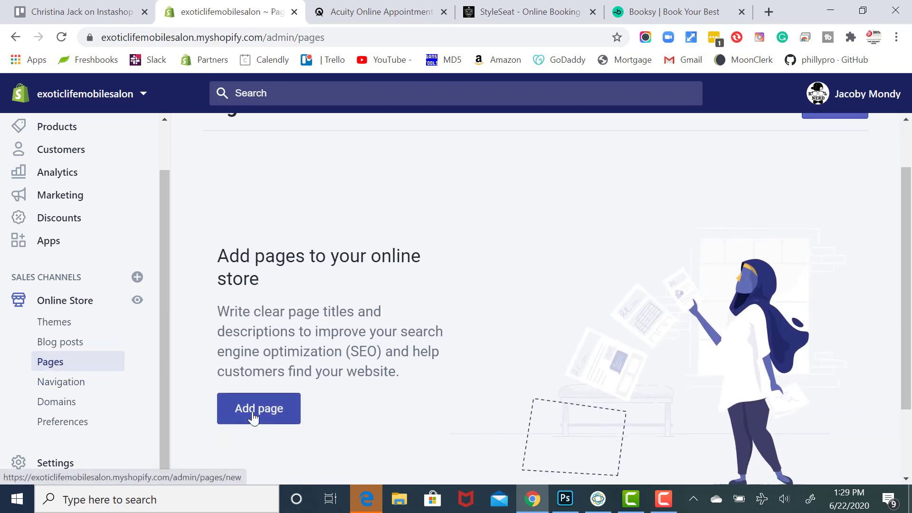
click(263, 430)
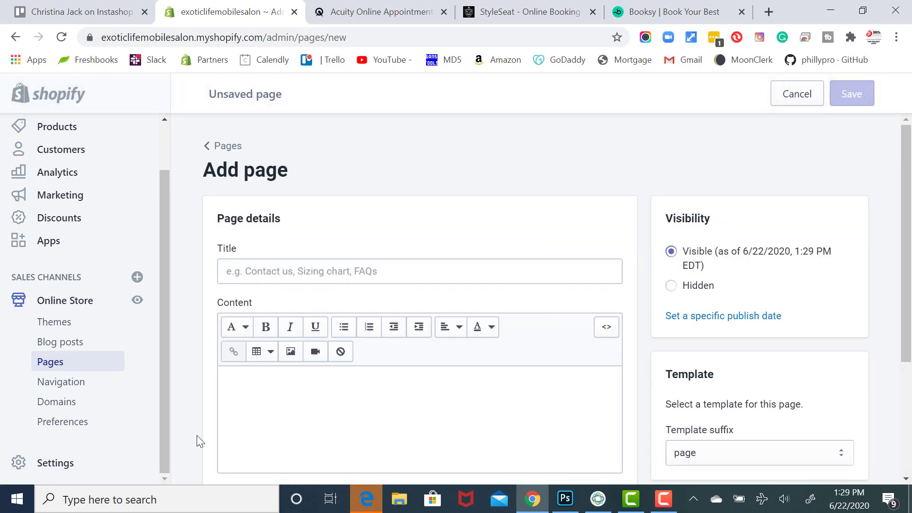
click(291, 272)
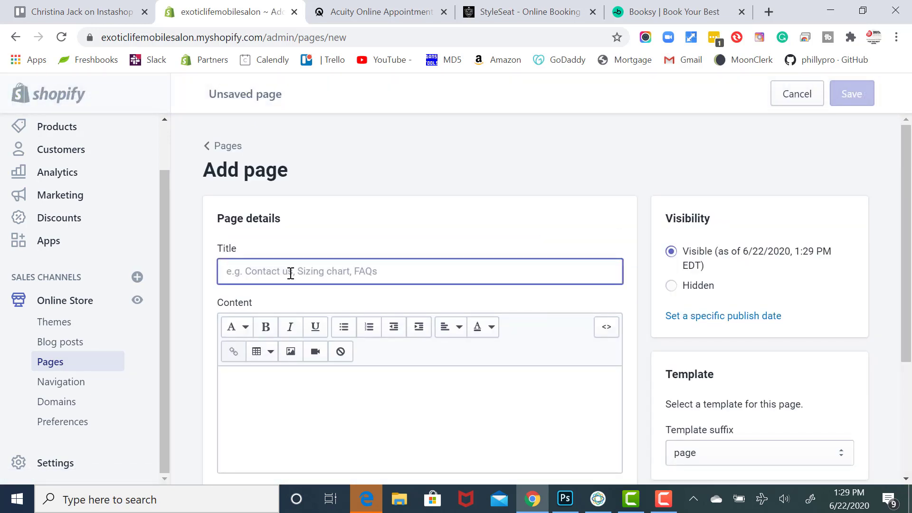
text(Book)
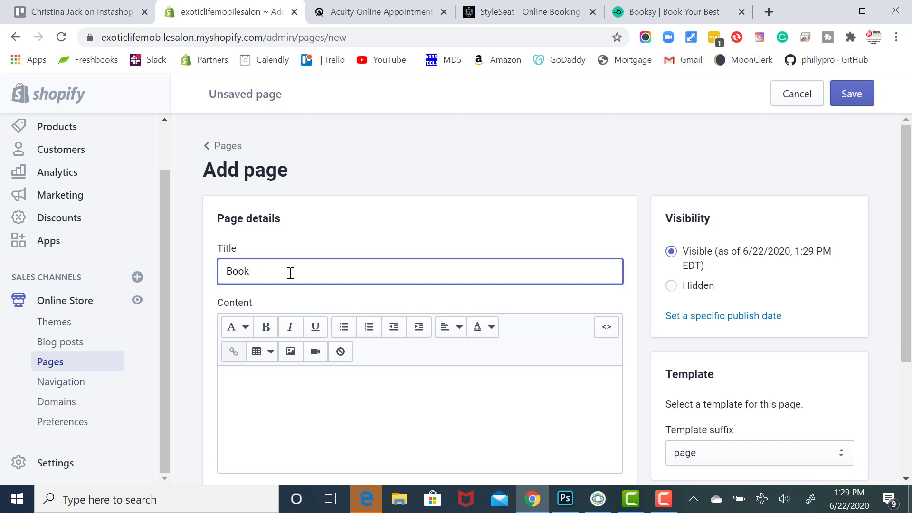
text(Me)
Step: Assign the page.iframe template to the Book Me page and save the page
scroll(381, 314, down, 4)
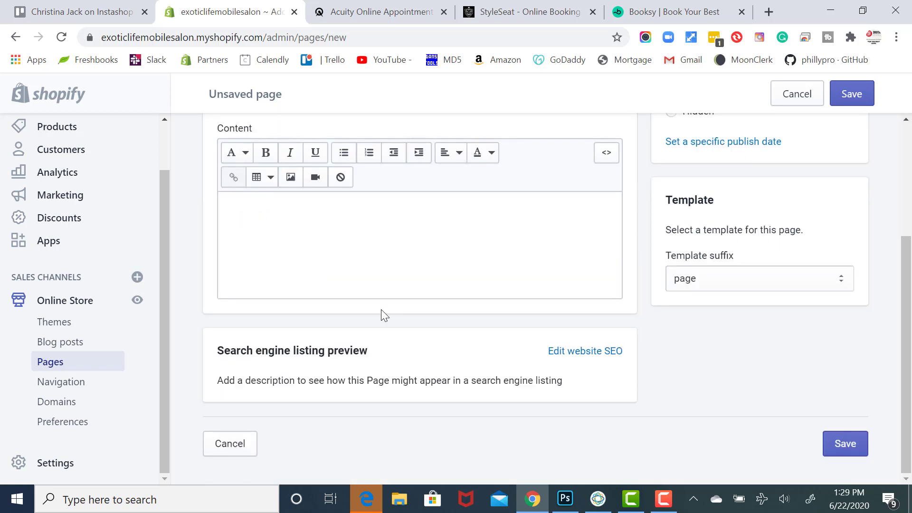
scroll(381, 314, up, 2)
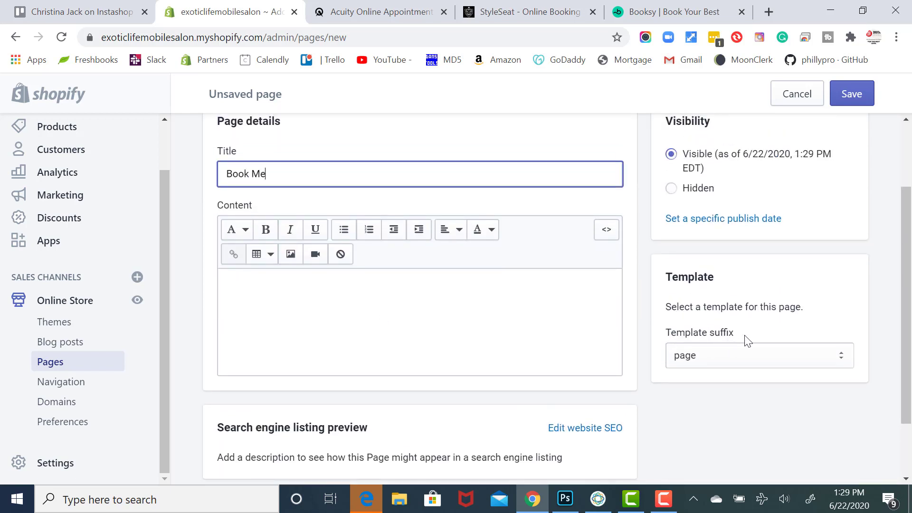
click(755, 355)
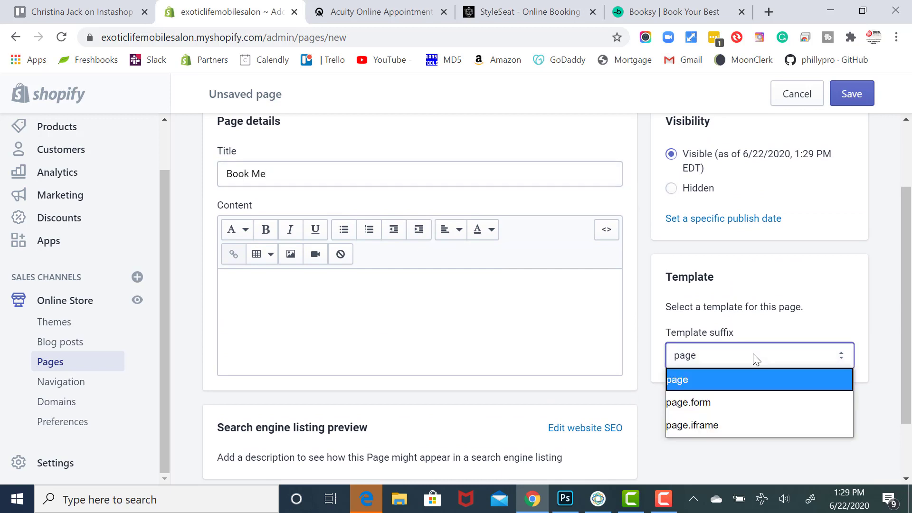
click(722, 426)
scroll(728, 281, up, 2)
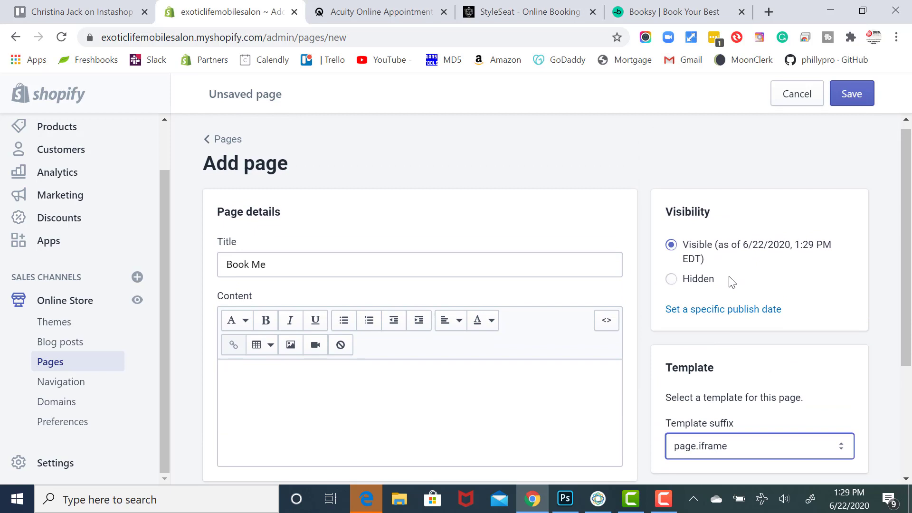
click(849, 100)
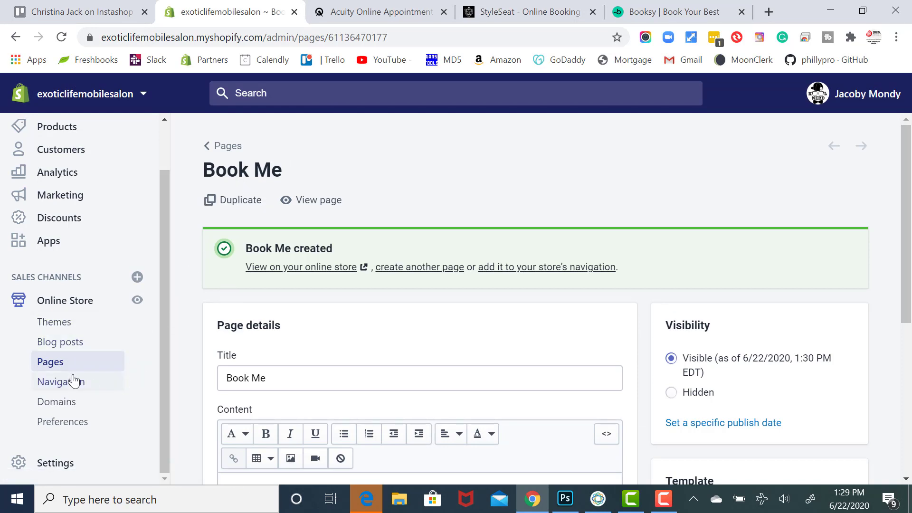
Step: Add a Book Me item linked to the Book Me page to the store's main menu and save the menu
click(538, 271)
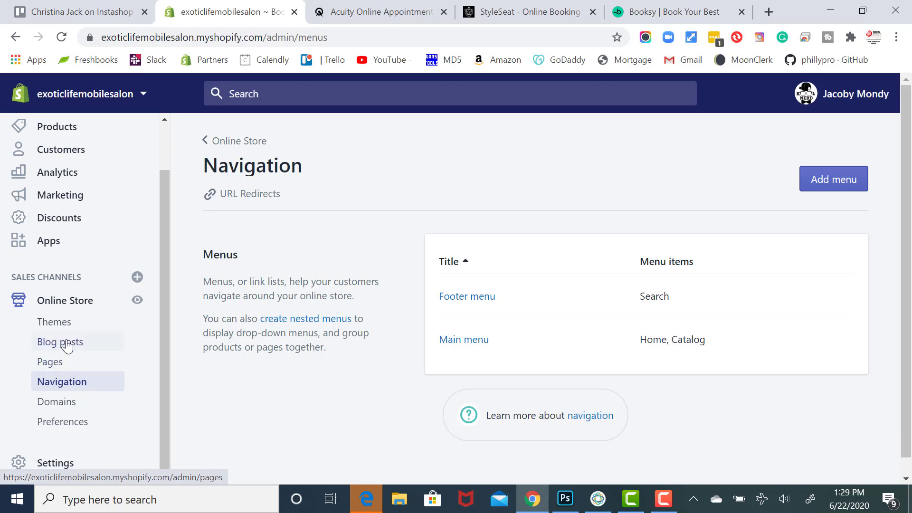
click(472, 343)
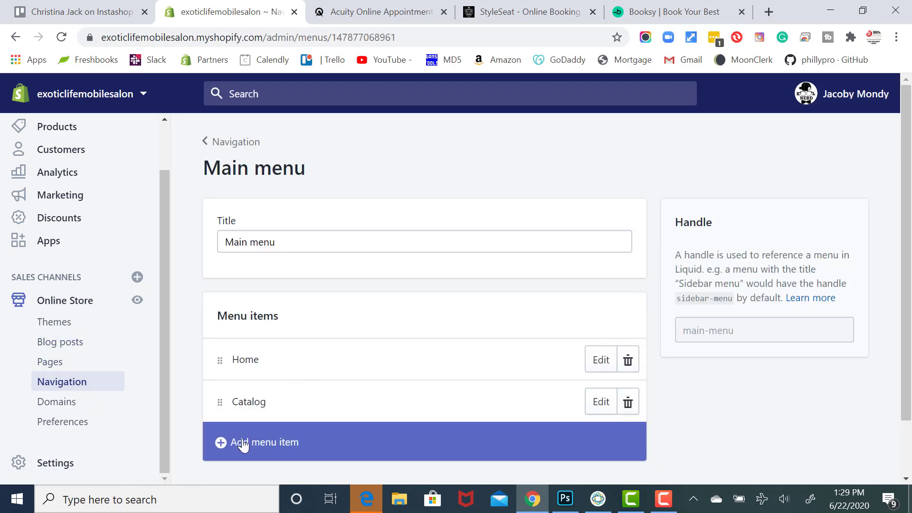
click(247, 444)
click(328, 331)
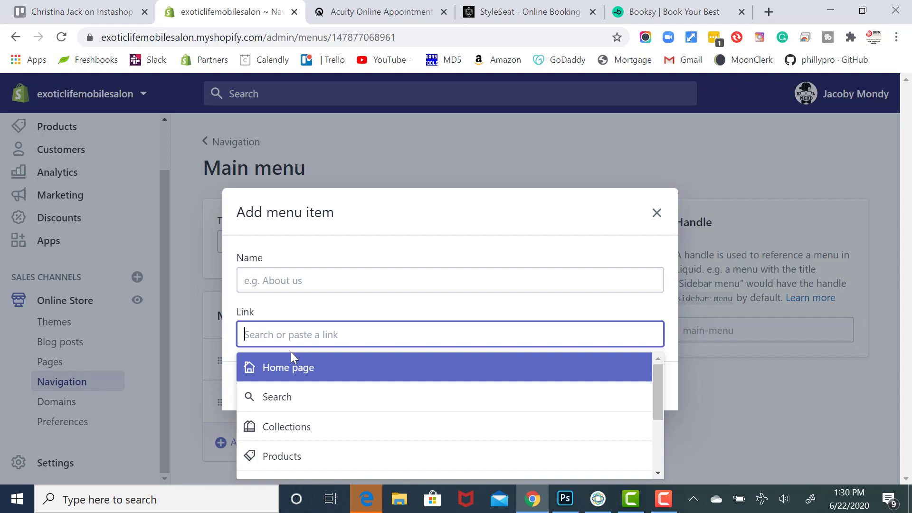
scroll(307, 399, down, 2)
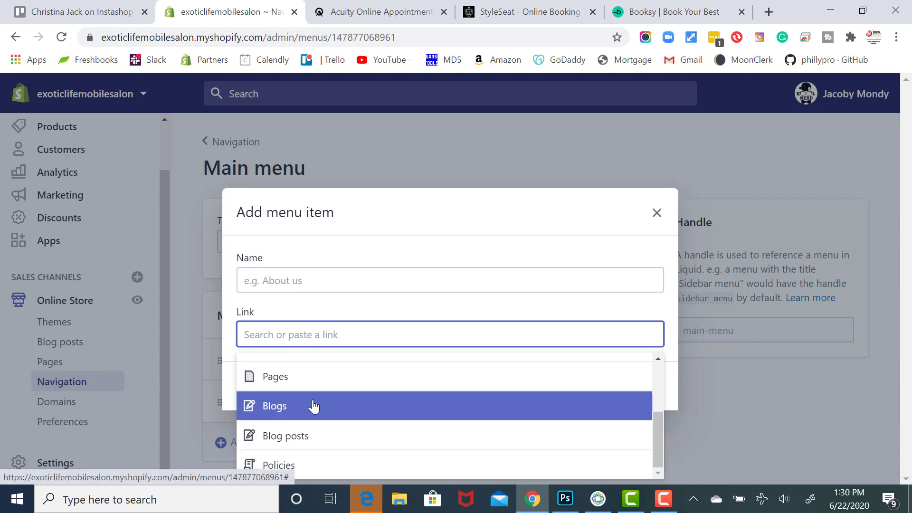
click(308, 378)
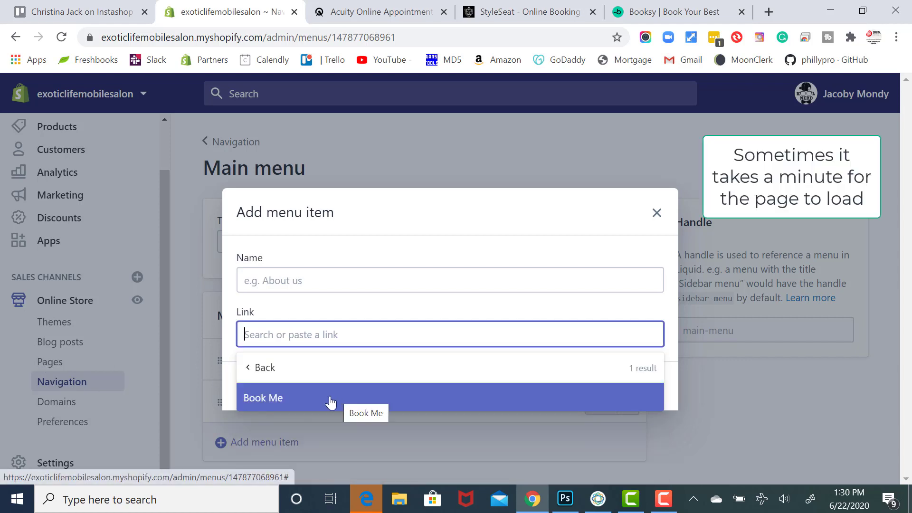
click(307, 401)
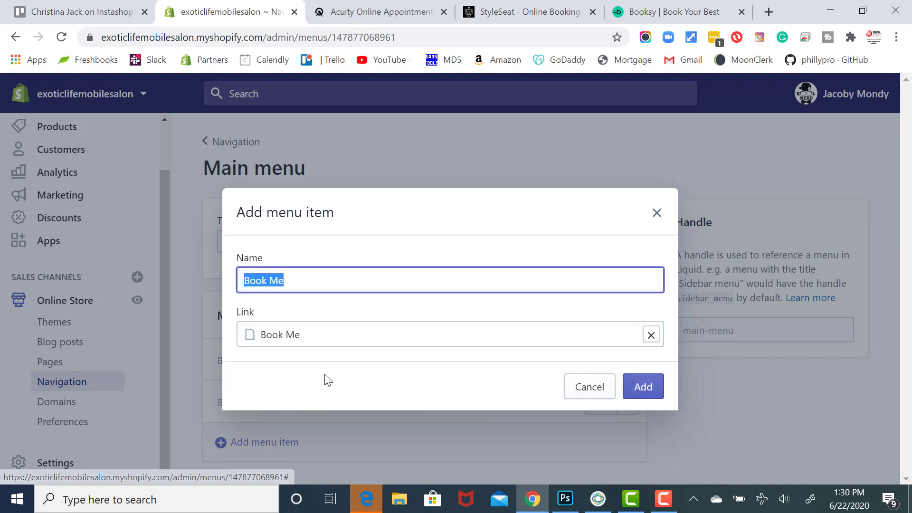
click(642, 387)
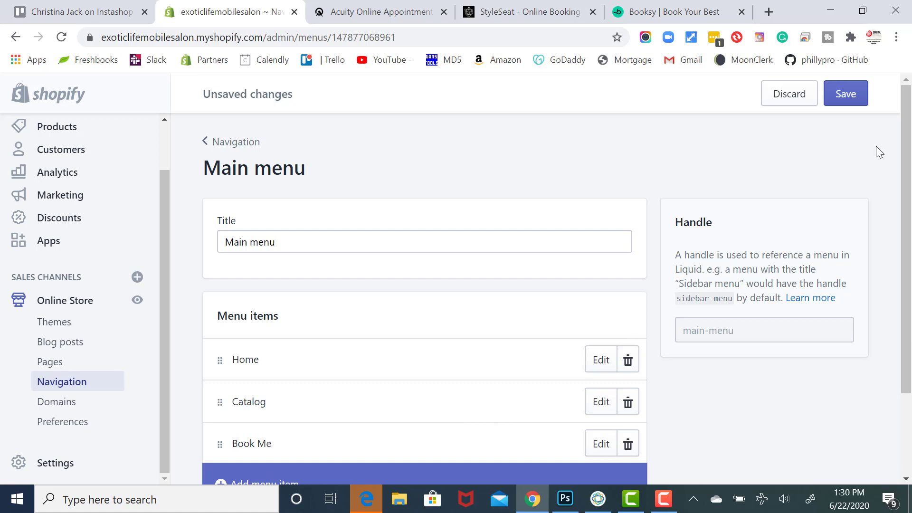
click(845, 97)
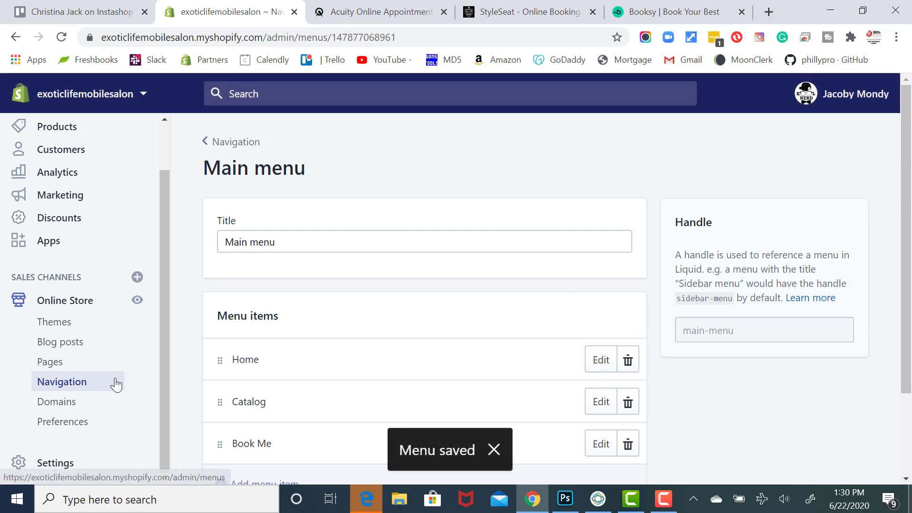
Step: Dismiss the Reddit notification and open the Instashop-10.0 theme for customizing
scroll(236, 420, down, 1)
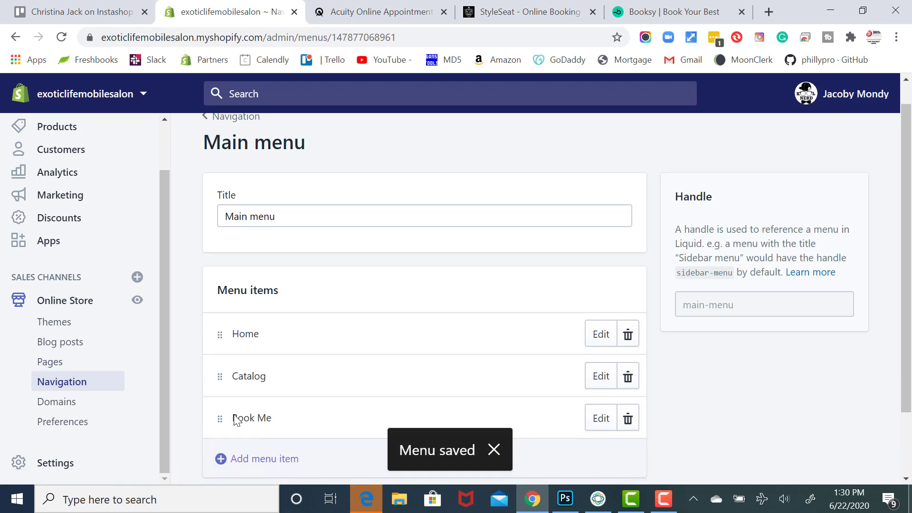
scroll(236, 420, down, 2)
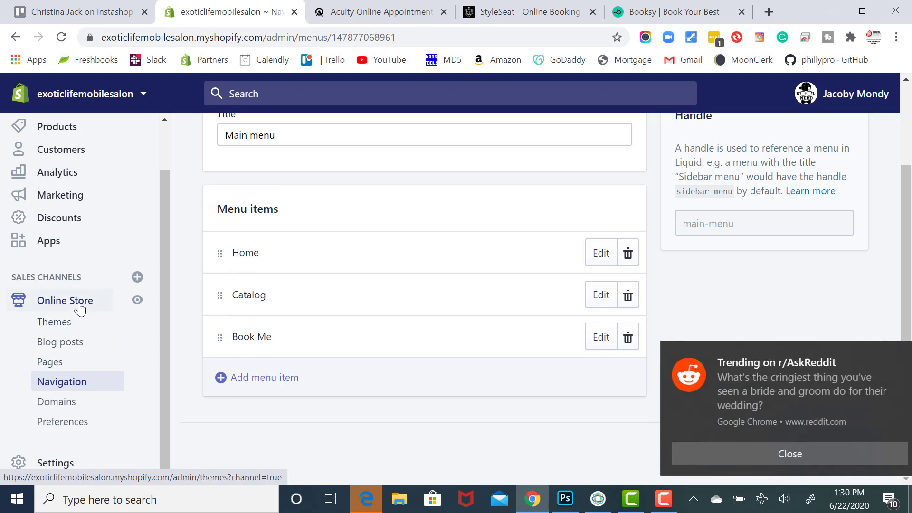
click(886, 357)
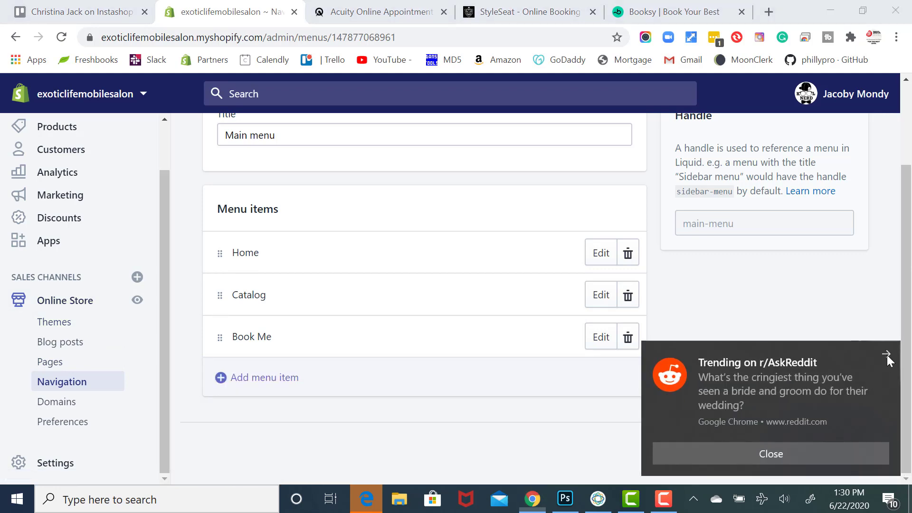
click(55, 306)
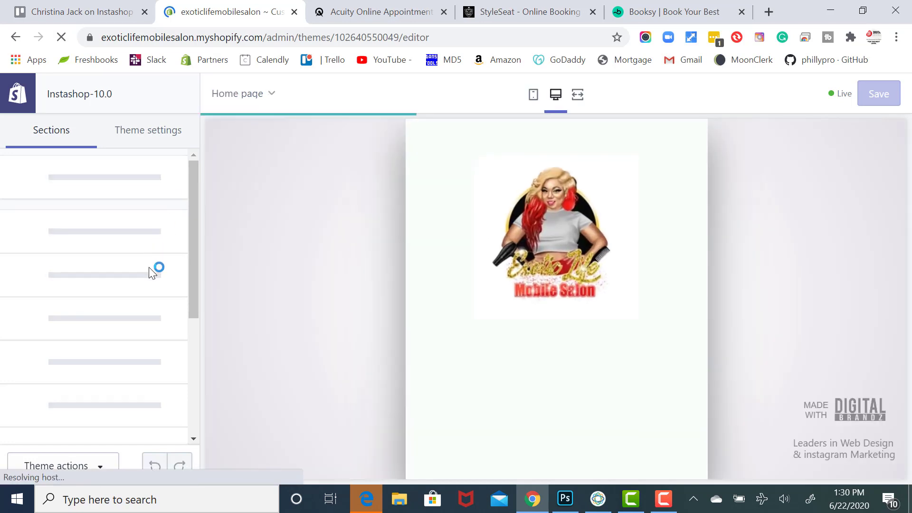
Step: Look through the home page's section list and preview to match the sections with the content, including the Book Now banner
scroll(152, 271, down, 2)
scroll(152, 271, down, 9)
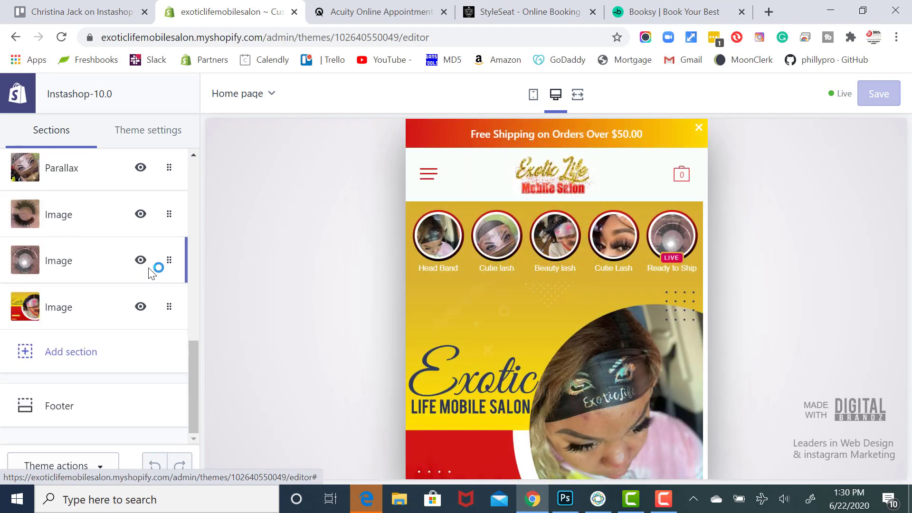
scroll(151, 272, up, 5)
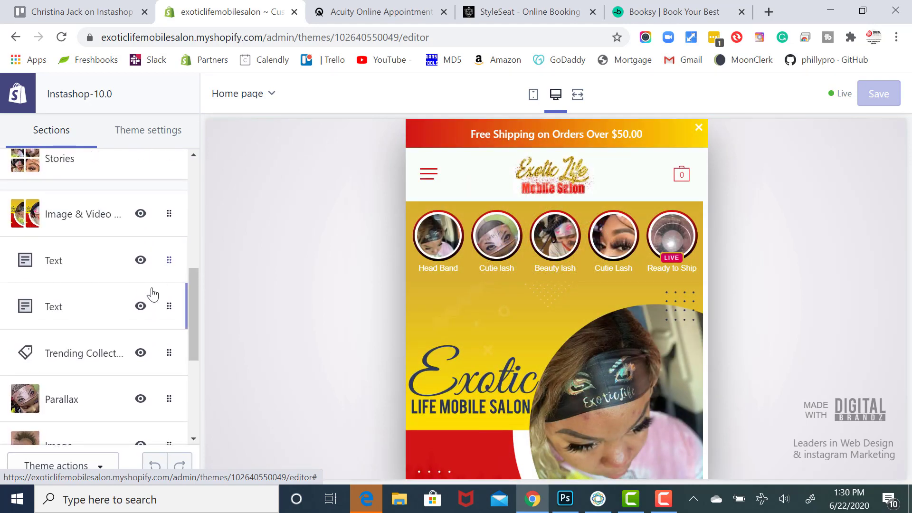
scroll(148, 291, up, 1)
scroll(516, 368, down, 2)
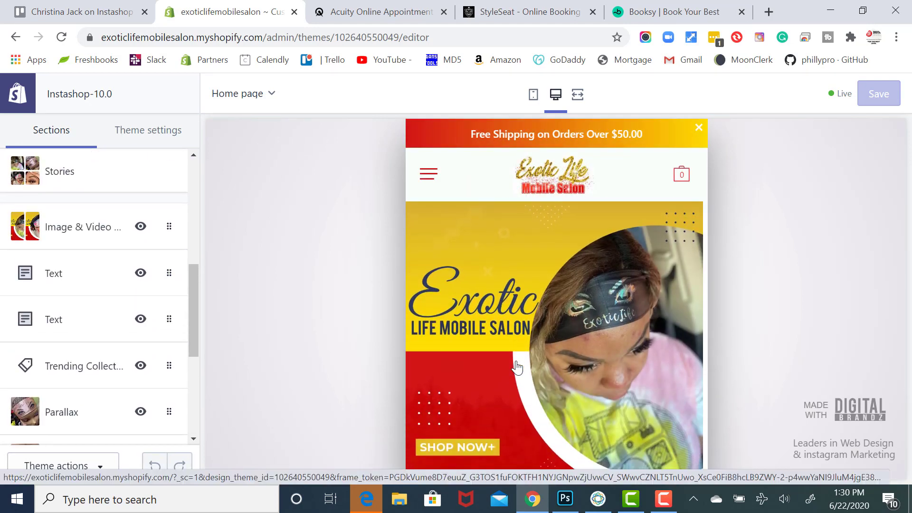
scroll(517, 367, down, 15)
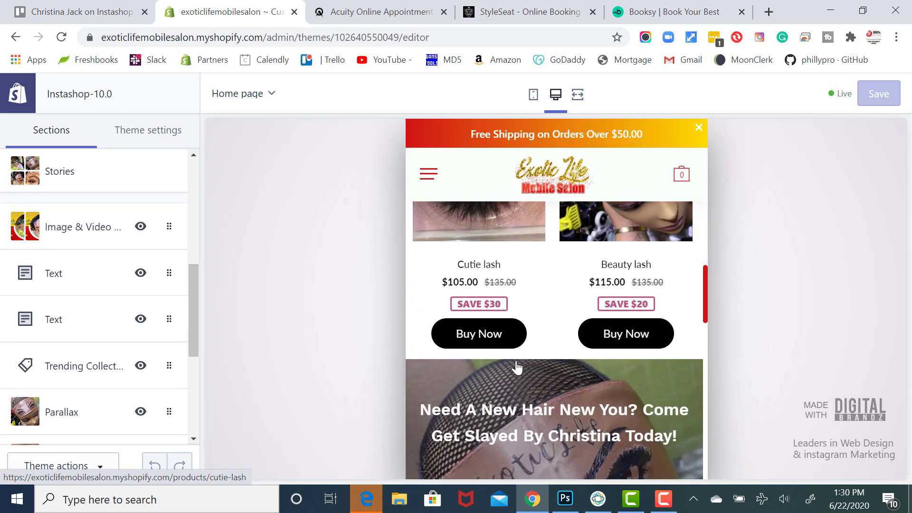
scroll(517, 367, down, 2)
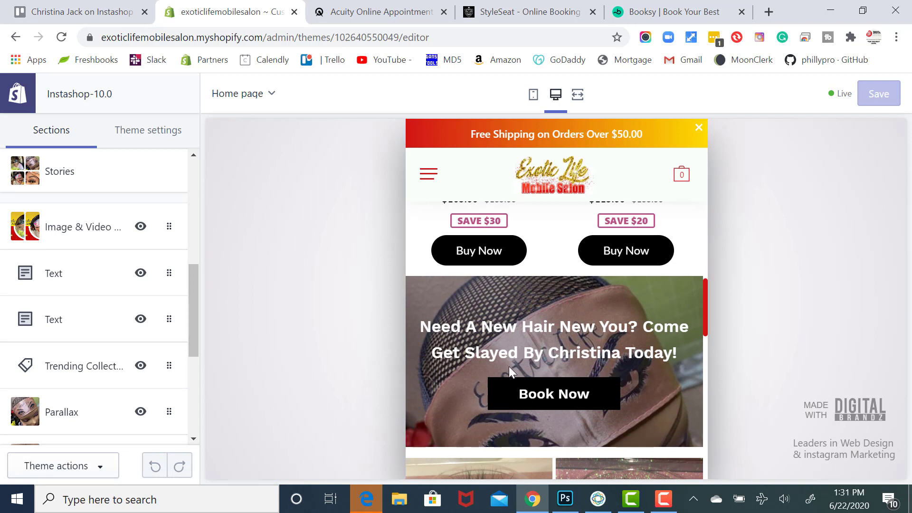
scroll(56, 413, down, 1)
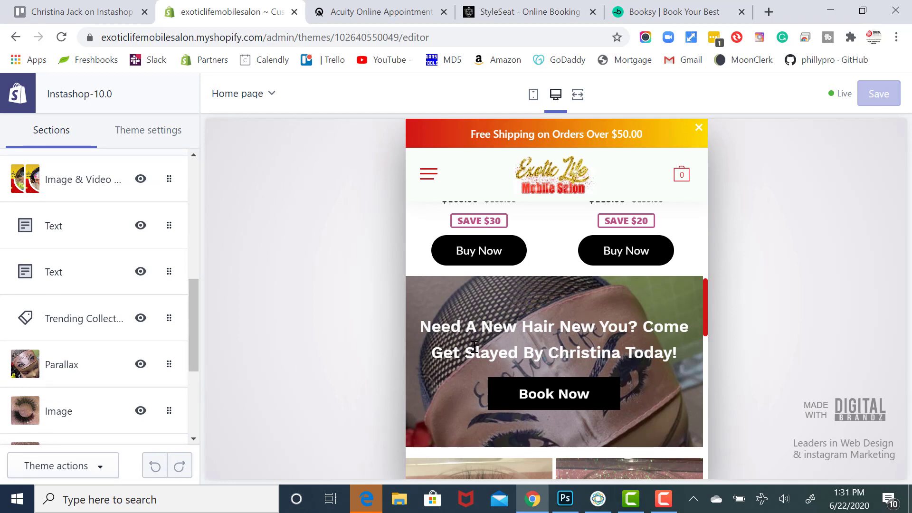
scroll(475, 347, up, 1)
scroll(522, 273, up, 2)
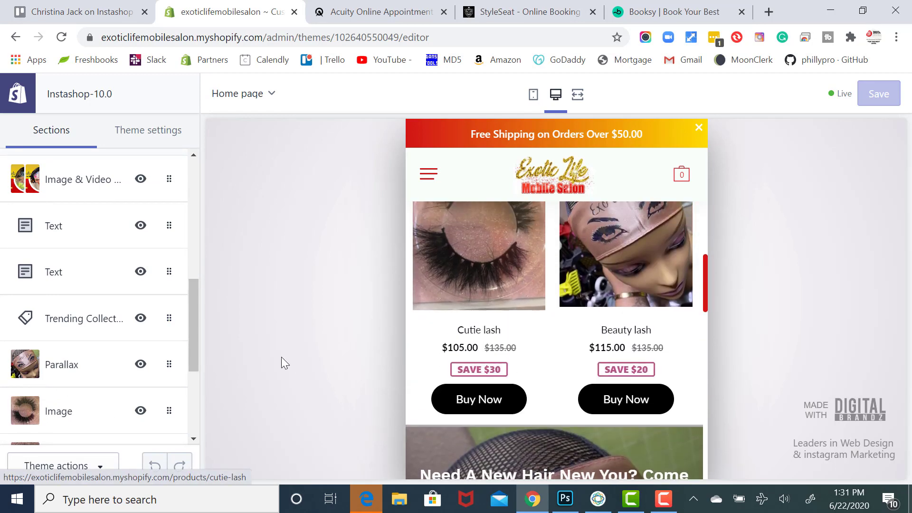
scroll(503, 247, up, 3)
scroll(475, 257, up, 2)
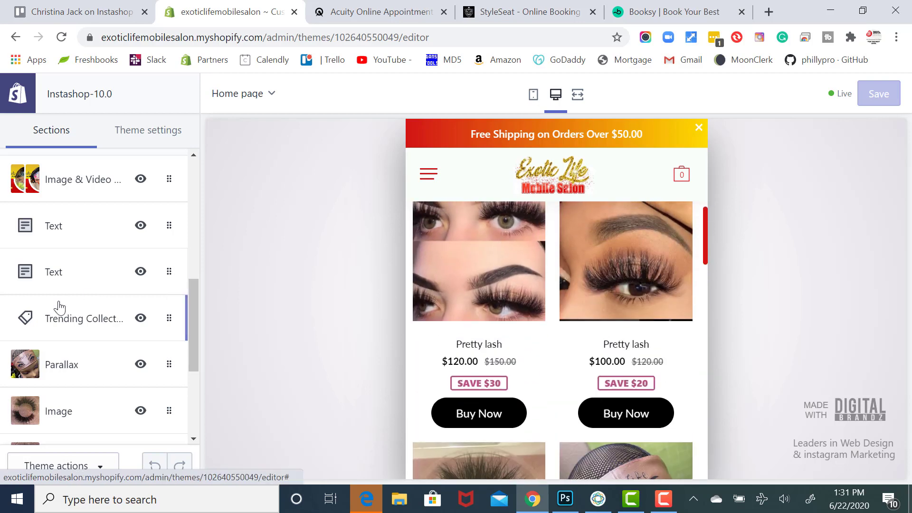
scroll(460, 248, up, 4)
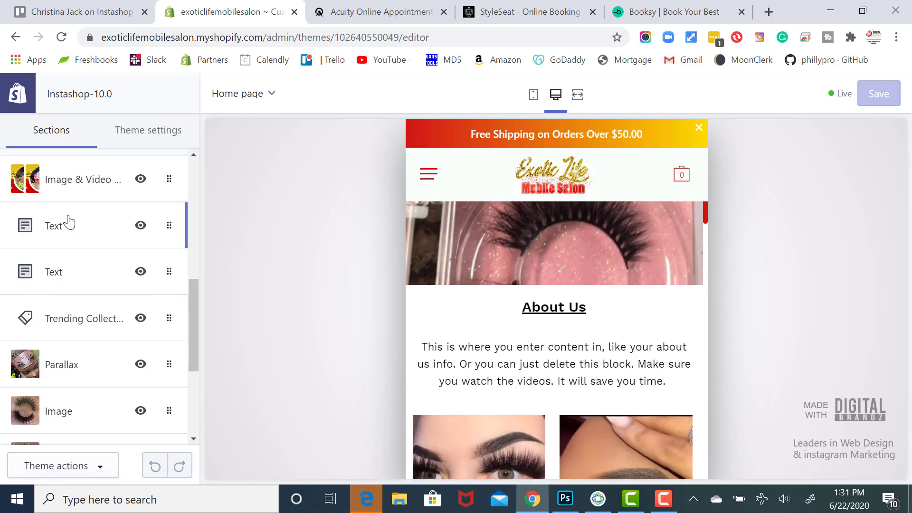
scroll(566, 320, down, 1)
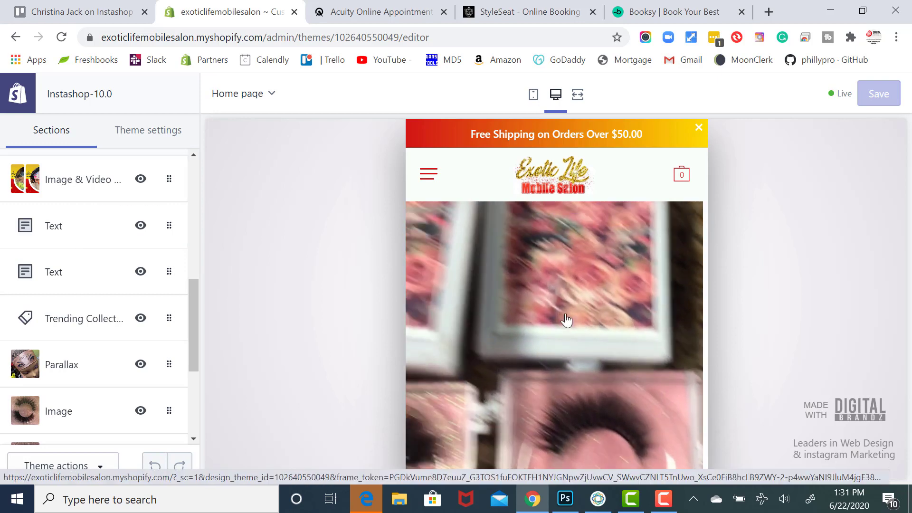
scroll(599, 311, down, 8)
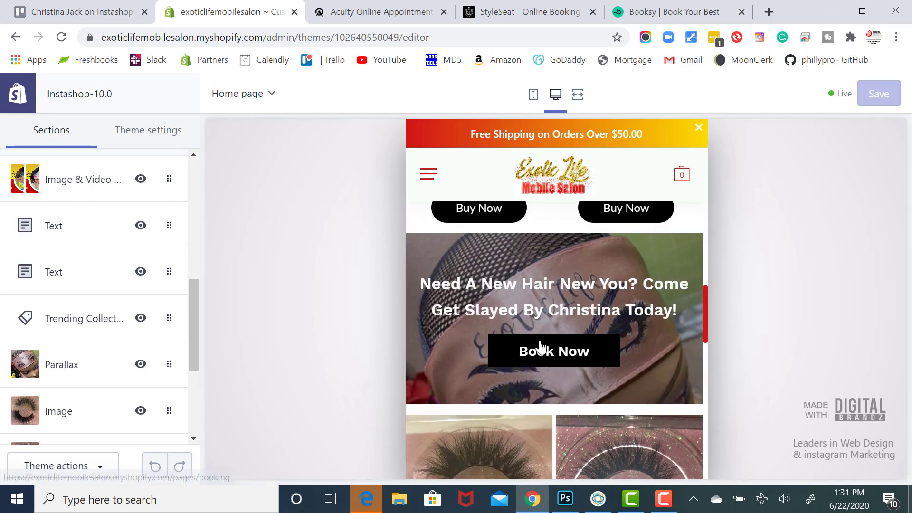
Step: Expand the Book Now button's settings in the Parallax section and remove its existing URL link
click(75, 373)
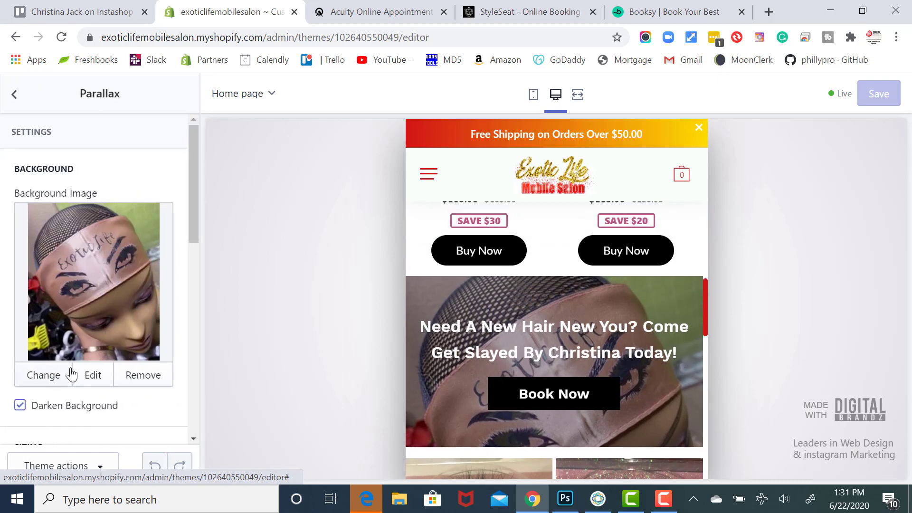
scroll(394, 399, down, 5)
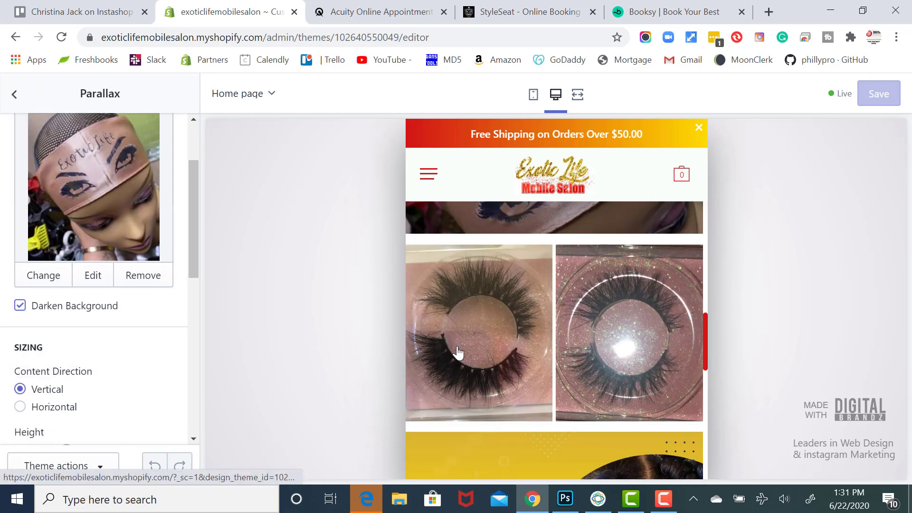
scroll(457, 352, up, 5)
scroll(463, 352, down, 2)
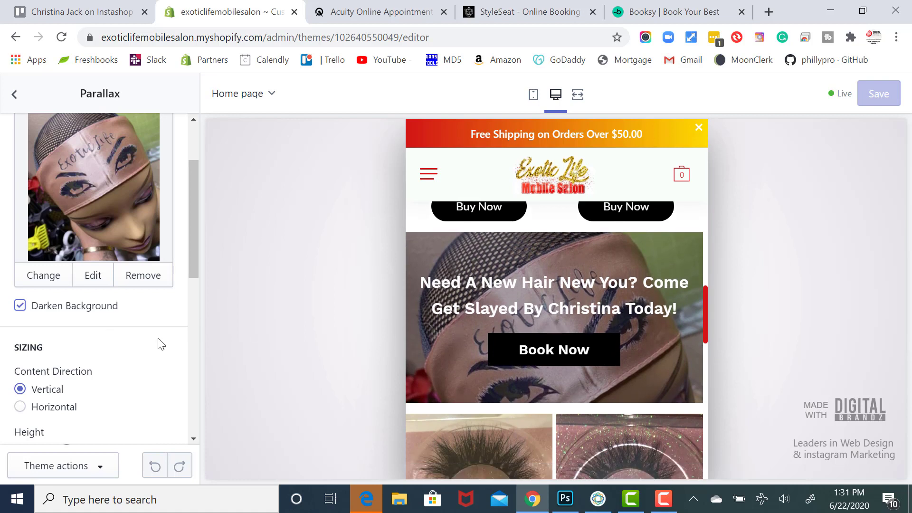
scroll(162, 344, down, 3)
scroll(22, 385, down, 2)
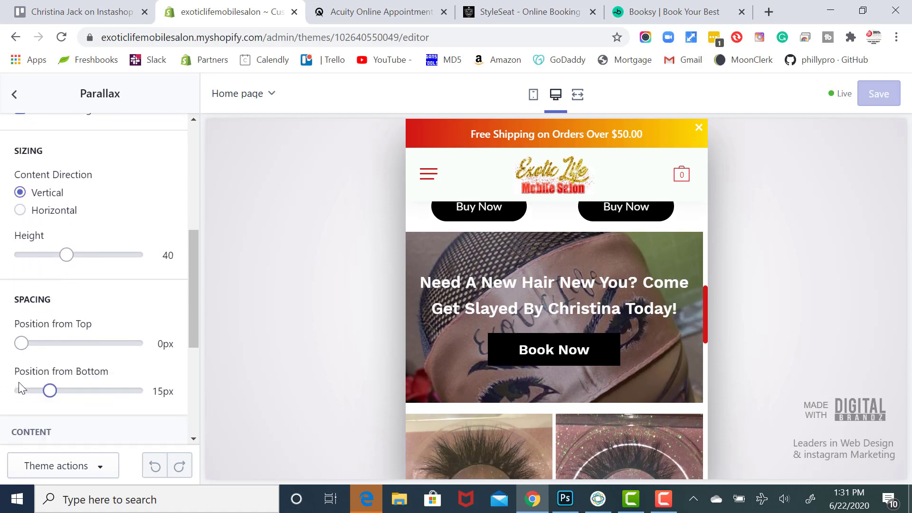
scroll(22, 388, down, 3)
click(12, 360)
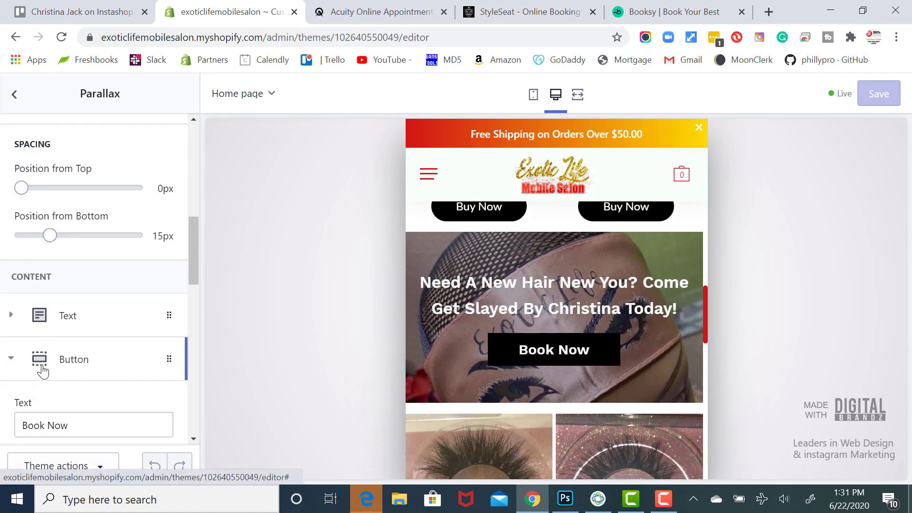
scroll(29, 377, down, 2)
scroll(150, 384, down, 1)
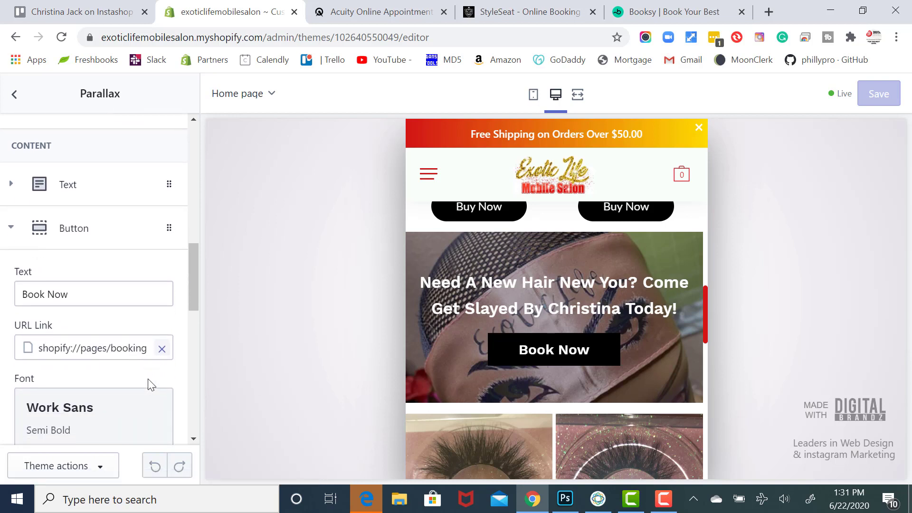
click(162, 350)
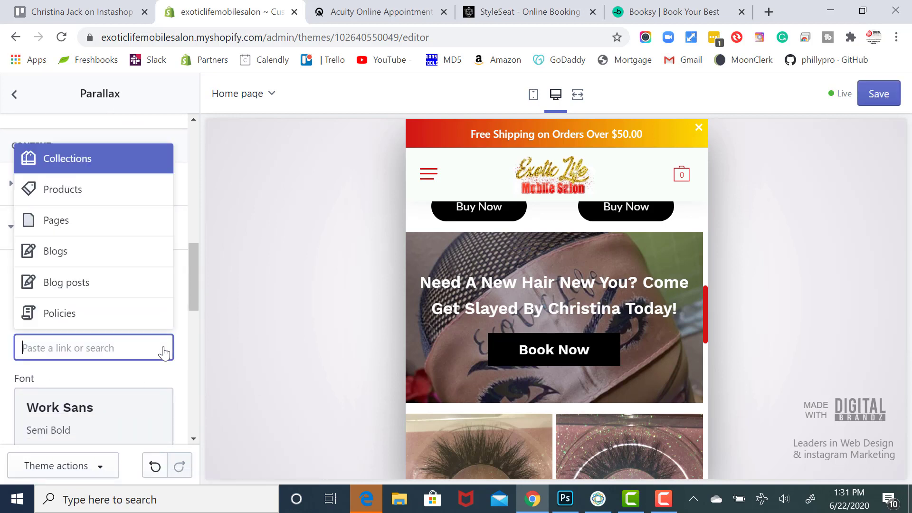
click(163, 375)
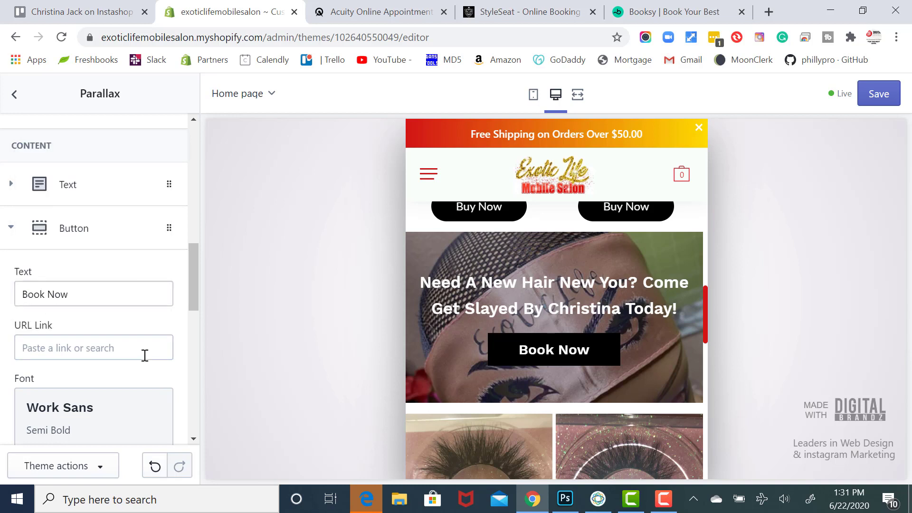
Step: Copy the StyleSeat page address styleseat.com/m/ and return to the Book Now button's URL link in the Shopify theme editor
click(91, 348)
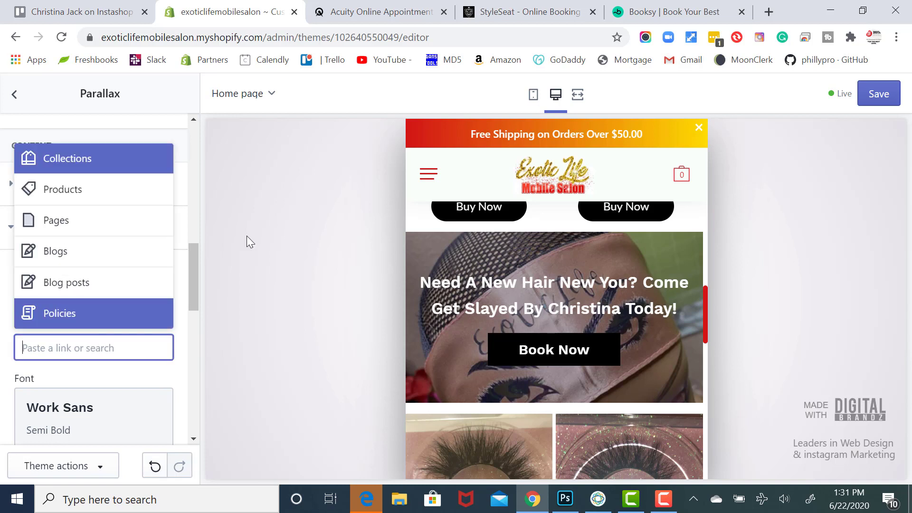
click(610, 15)
click(523, 14)
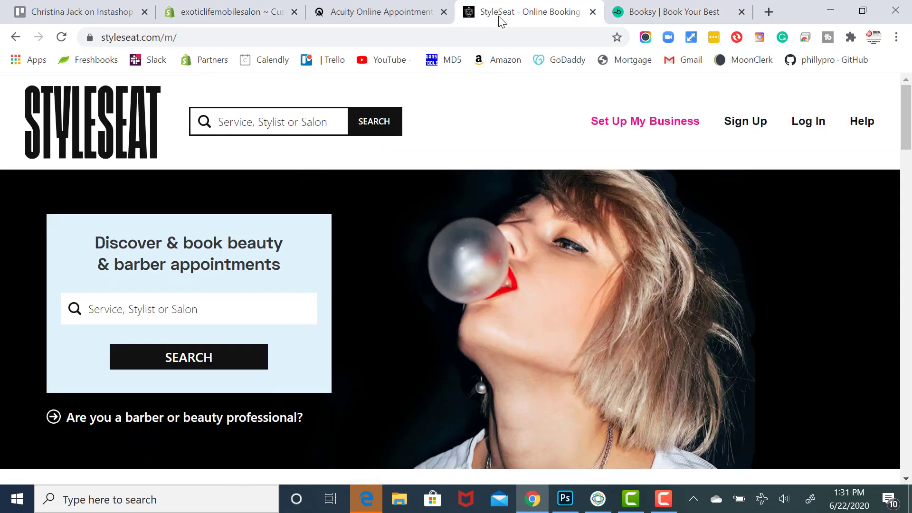
click(282, 38)
key(ctrl+c)
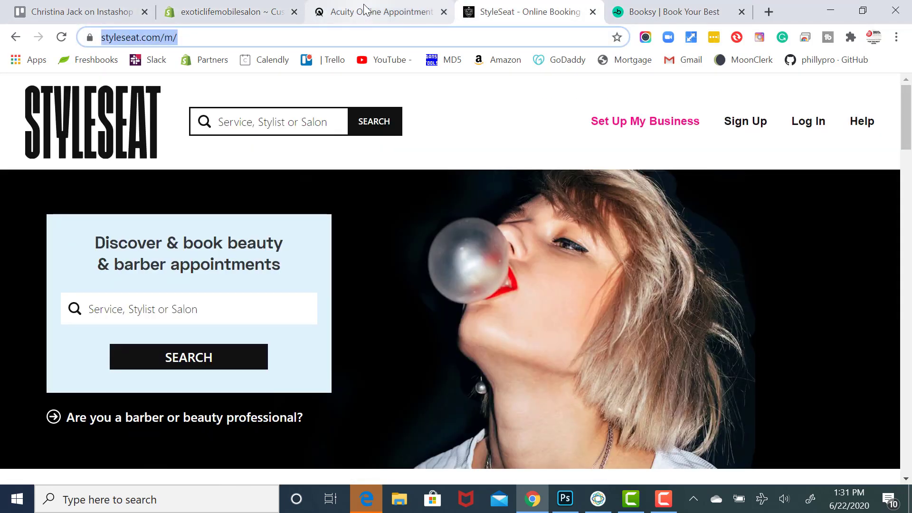
click(194, 13)
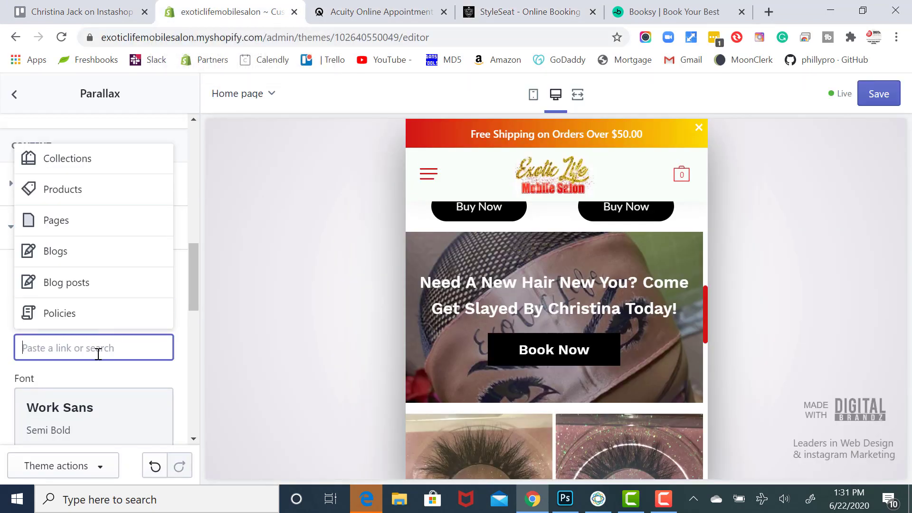
key(ctrl+v)
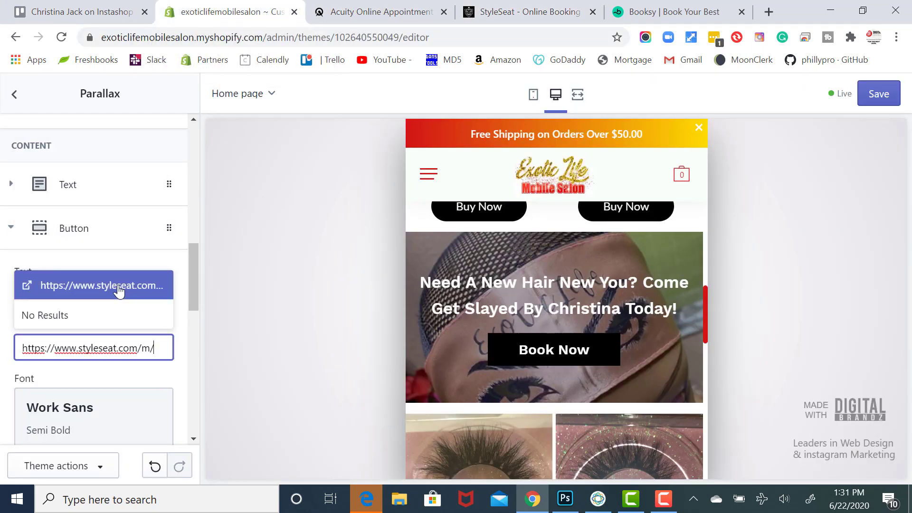
key(Return)
click(554, 350)
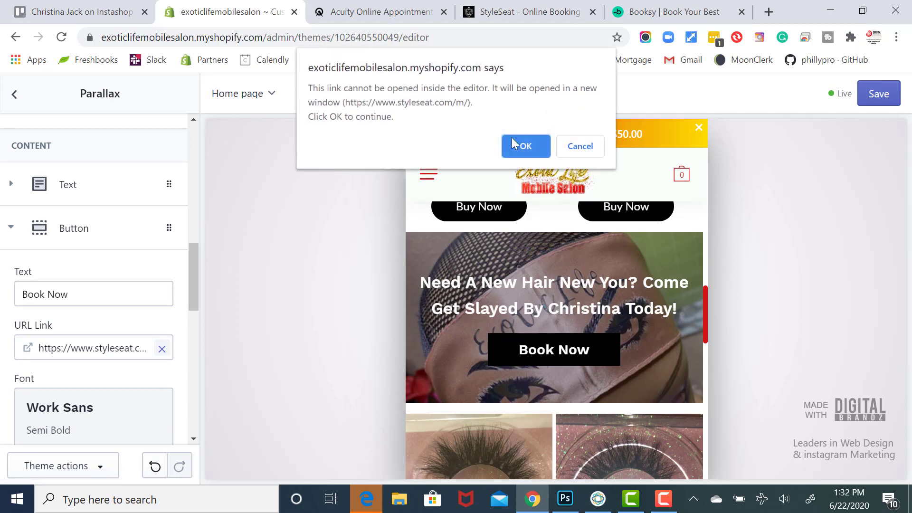
click(584, 142)
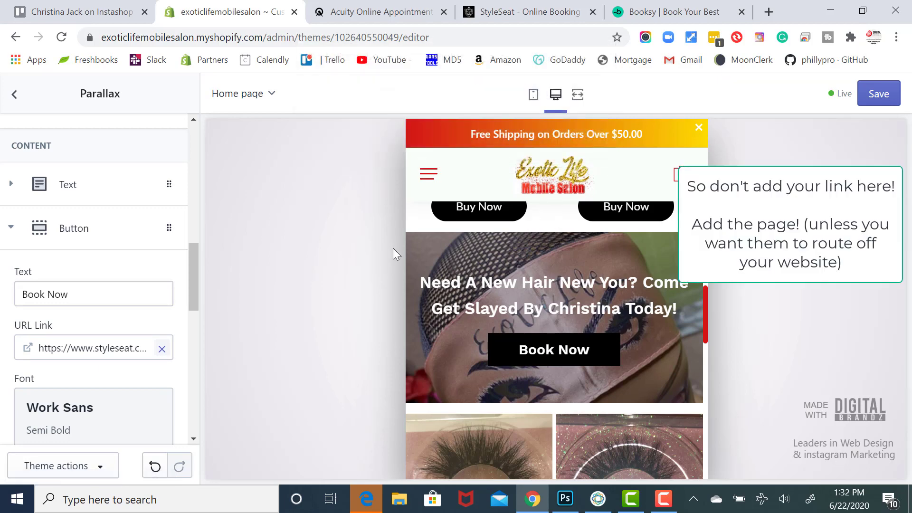
Step: Replace the Book Now button's URL link with the Book Me page and save the theme
click(162, 349)
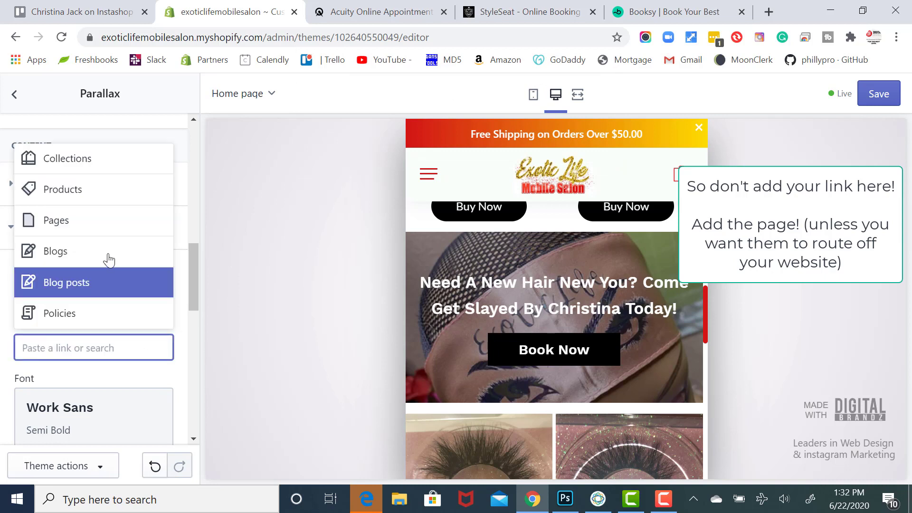
click(99, 232)
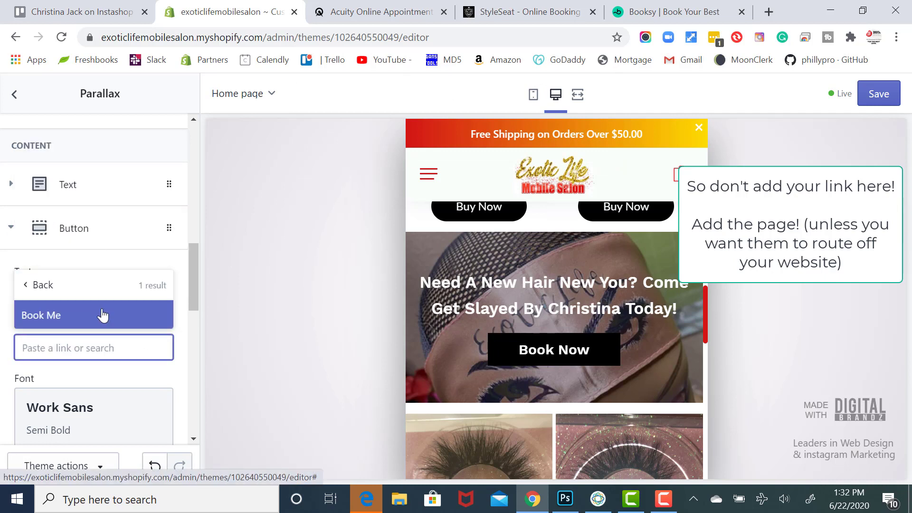
click(100, 319)
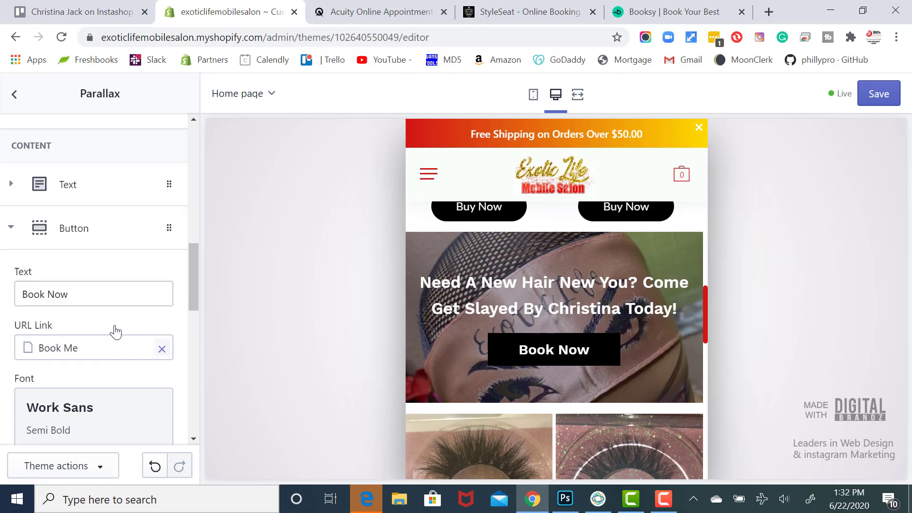
scroll(116, 329, down, 1)
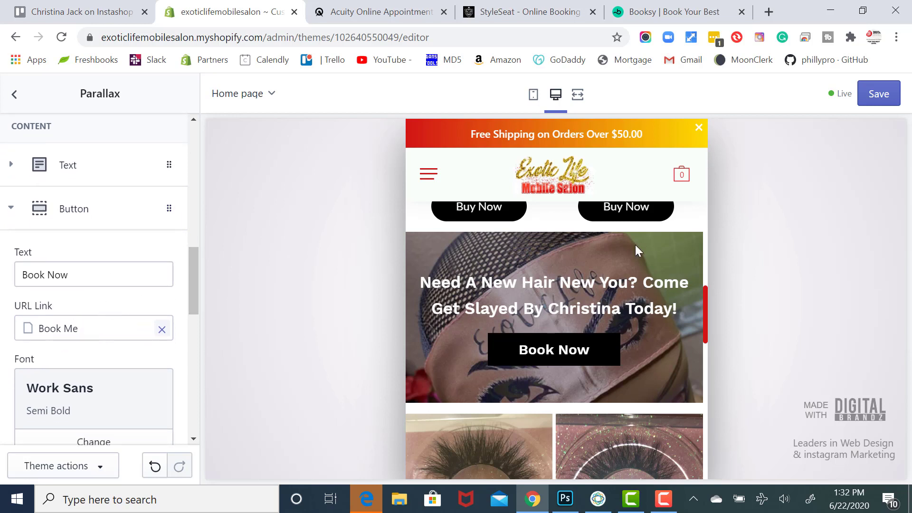
click(889, 106)
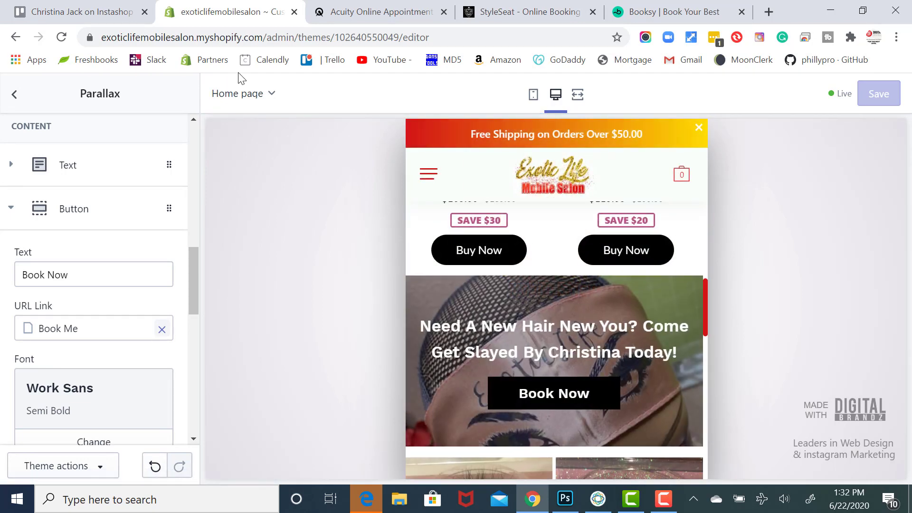
Step: Leave the Parallax section and switch the theme editor from the home page to the Book Me page
click(25, 112)
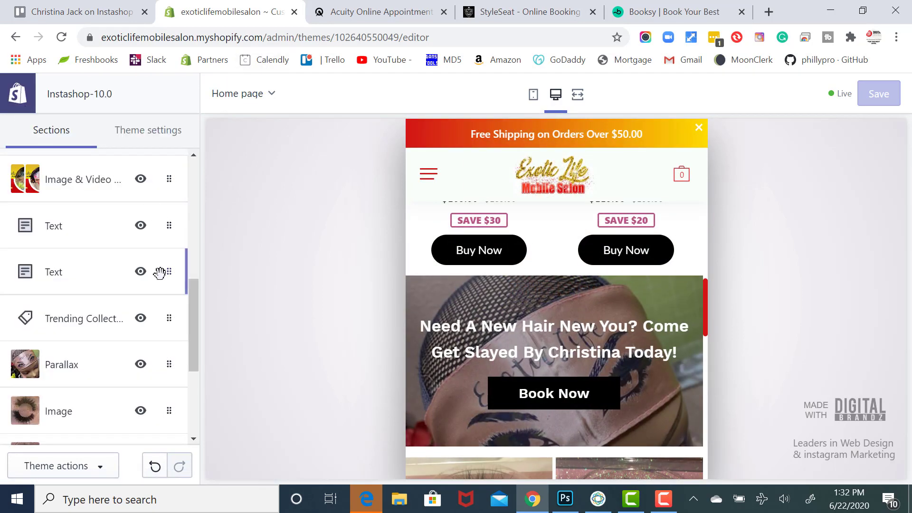
scroll(158, 270, down, 4)
scroll(167, 217, up, 10)
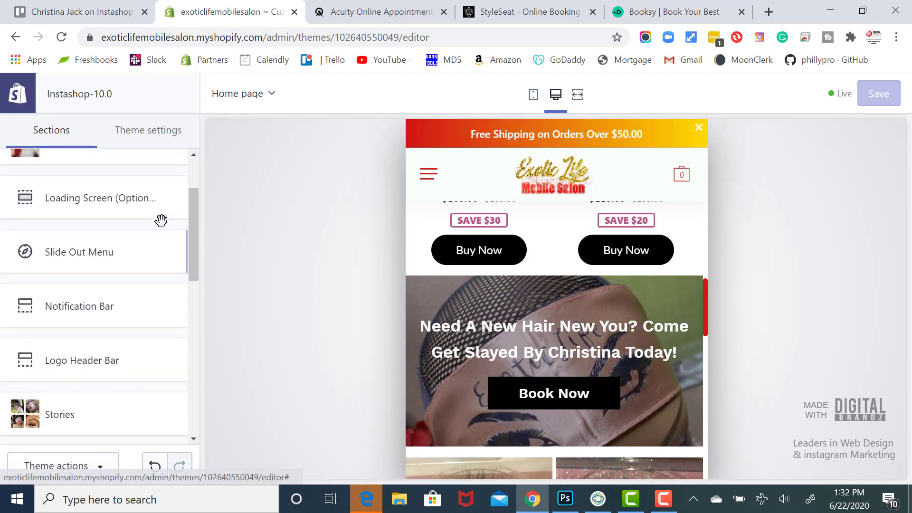
click(254, 96)
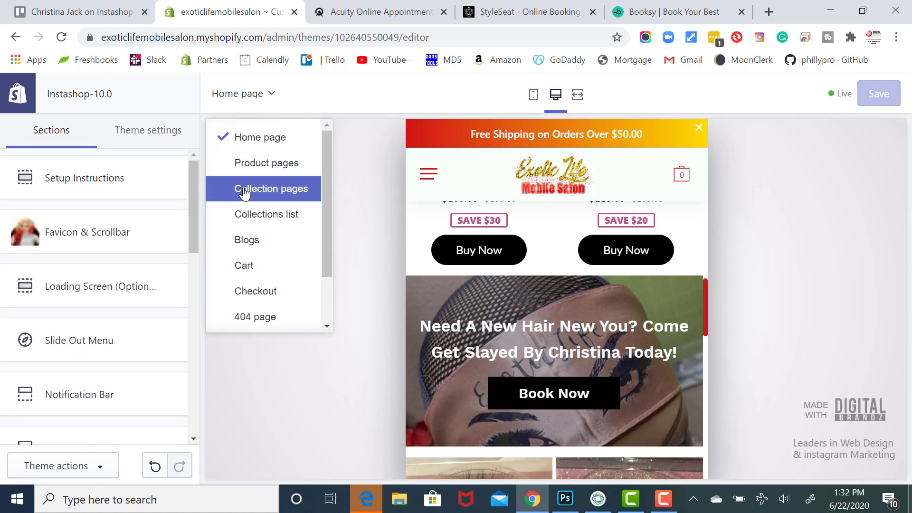
scroll(248, 255, down, 2)
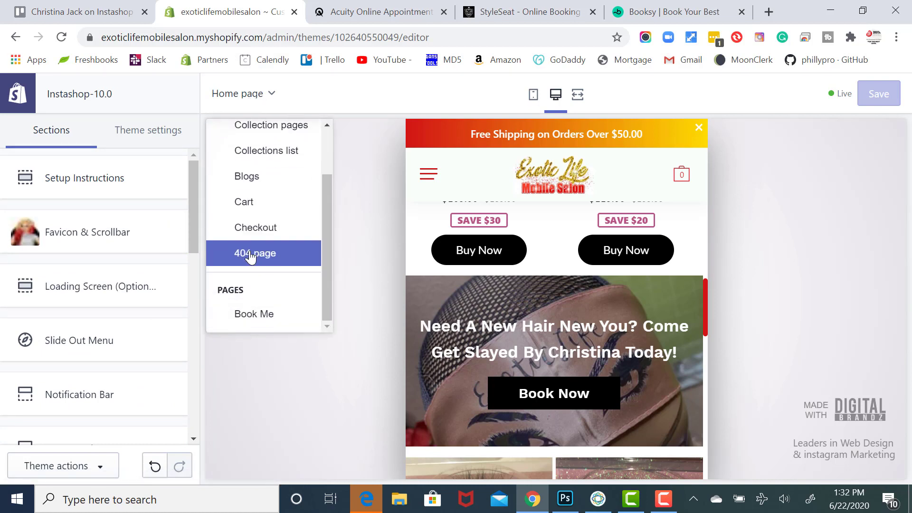
click(260, 314)
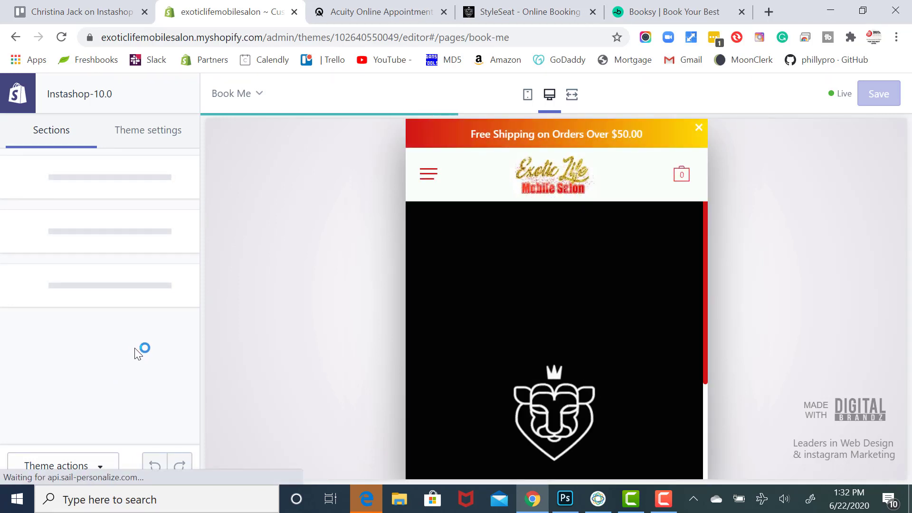
Step: Open the Book Me page's Embed (Booking) section and clear its Styleseat Or Acuity Scheduling URL
scroll(114, 371, down, 3)
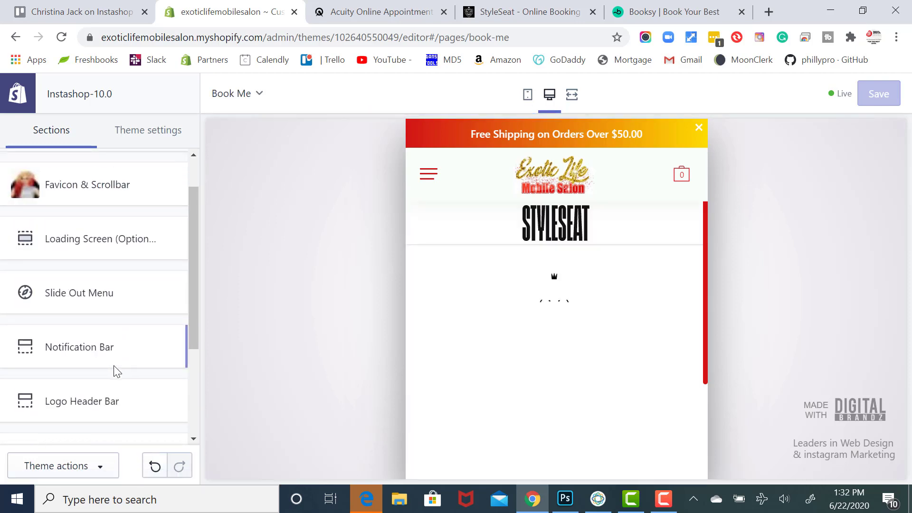
scroll(117, 370, down, 1)
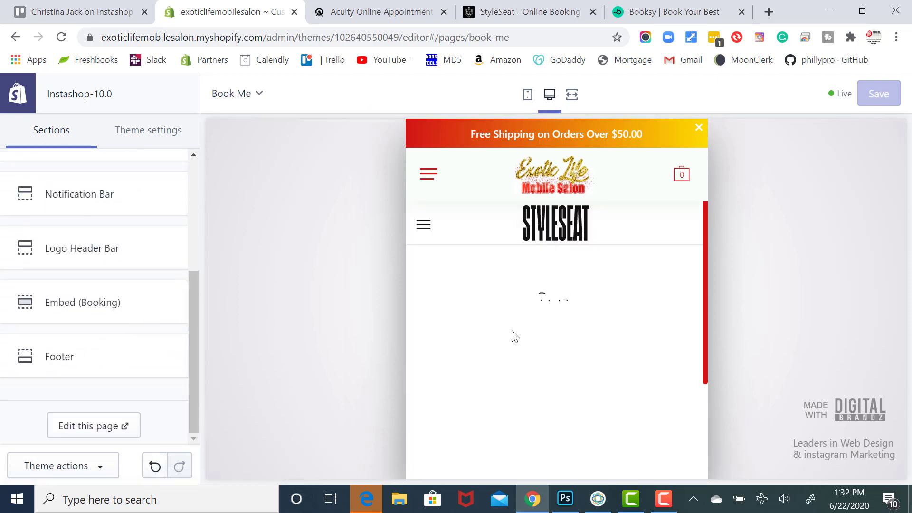
scroll(512, 354, down, 1)
scroll(512, 359, down, 1)
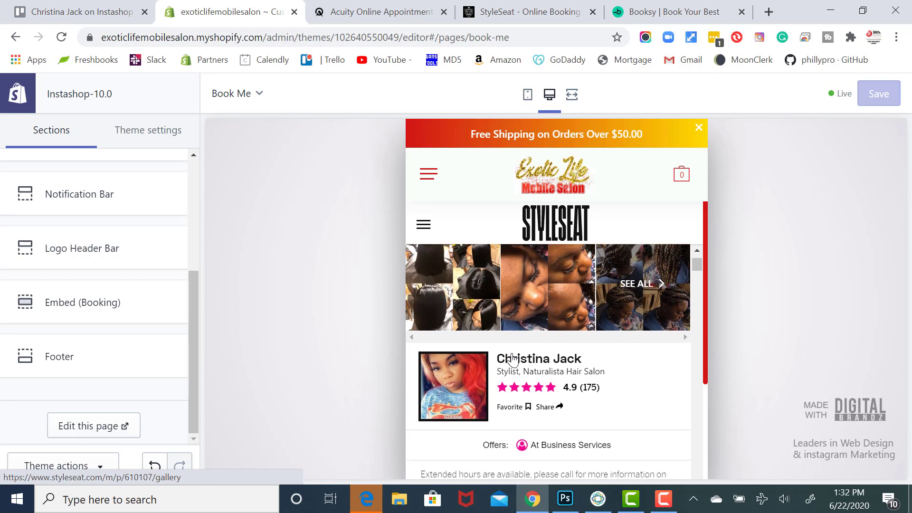
click(74, 299)
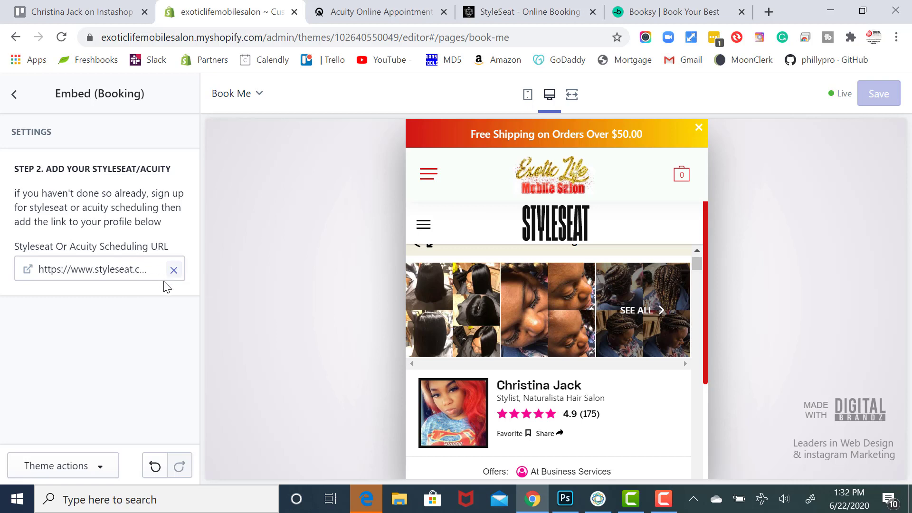
click(172, 271)
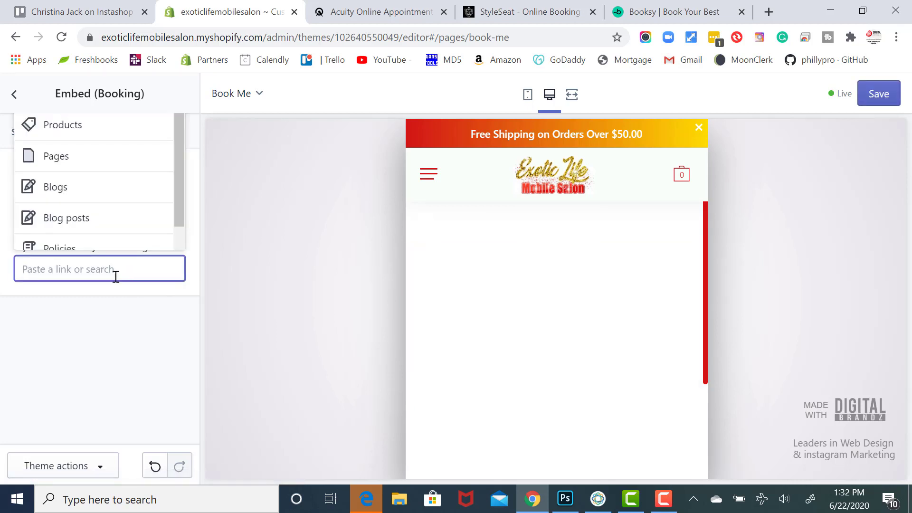
click(102, 358)
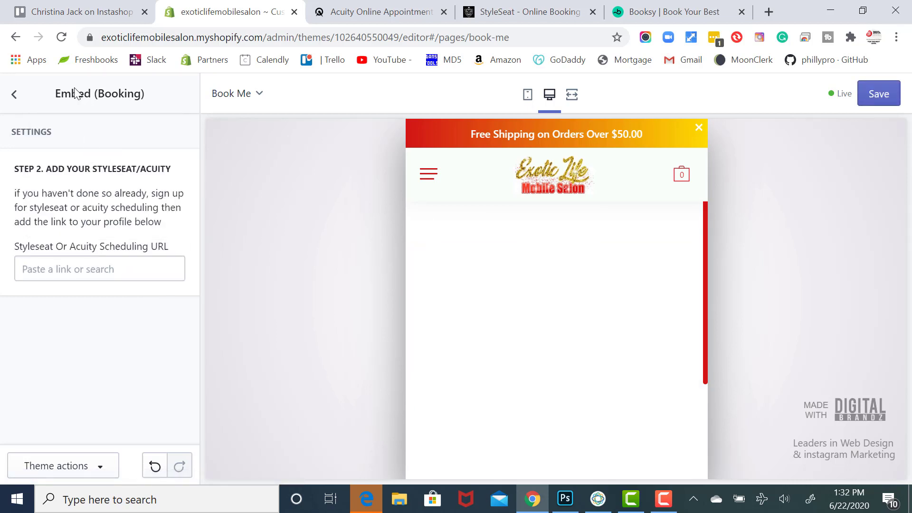
Step: Copy the client's StyleSeat profile link from the Trello card's description and return to the Shopify theme editor
click(61, 15)
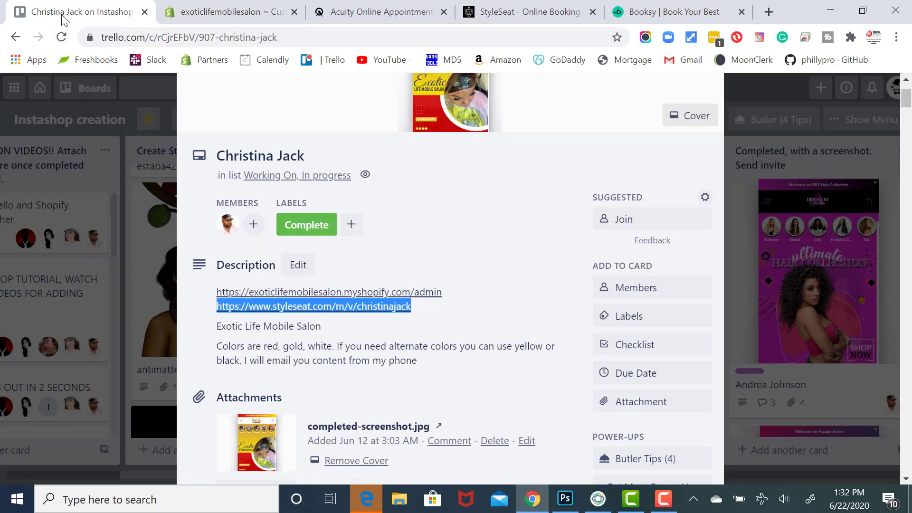
click(419, 320)
click(422, 312)
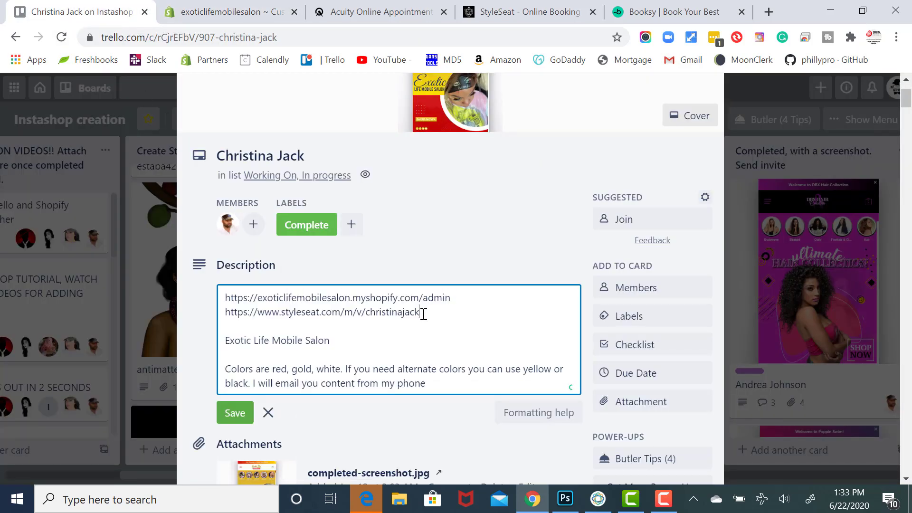
drag(423, 314, 233, 316)
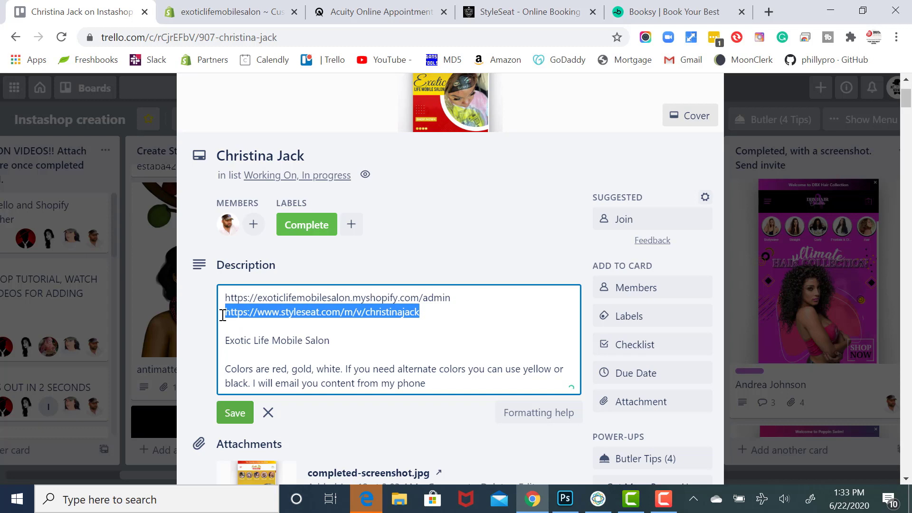
key(ctrl+c)
click(233, 12)
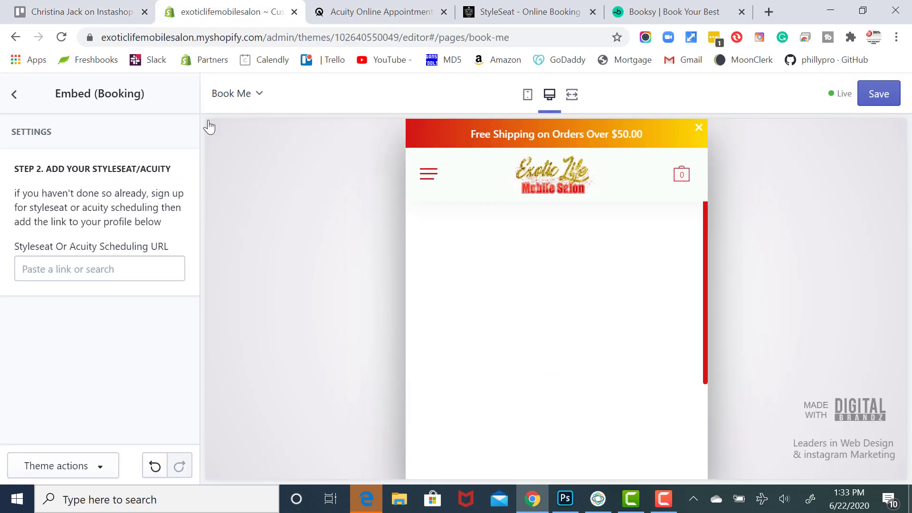
Step: Set the copied StyleSeat profile link as the Styleseat Or Acuity Scheduling URL, save, and check the embedded booking services in the preview
click(83, 269)
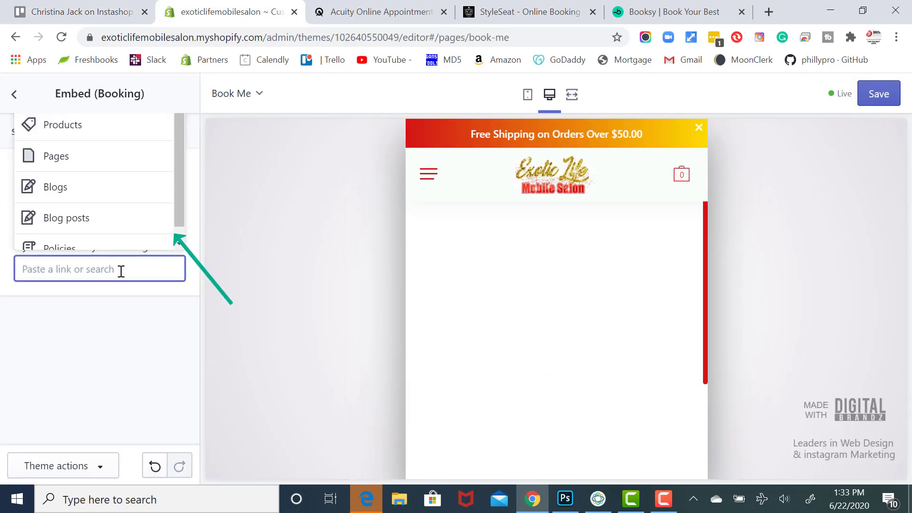
key(ctrl+v)
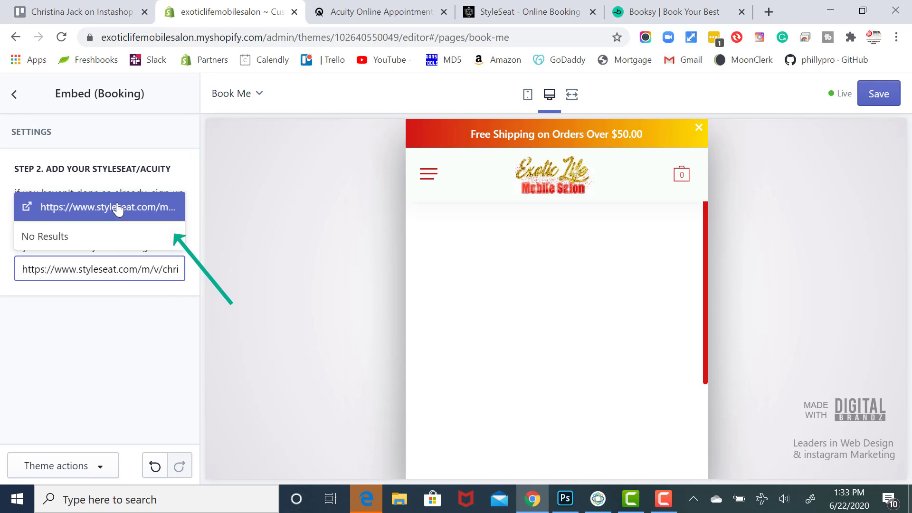
click(118, 211)
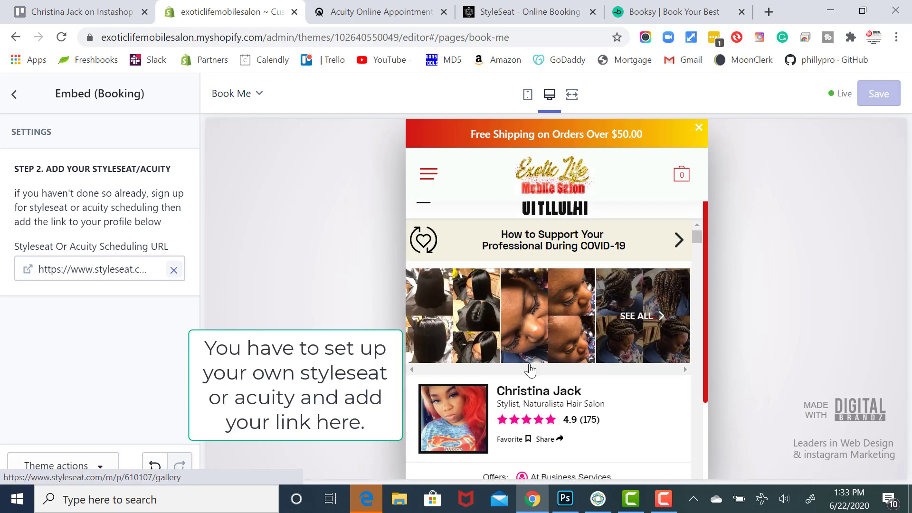
scroll(531, 370, down, 10)
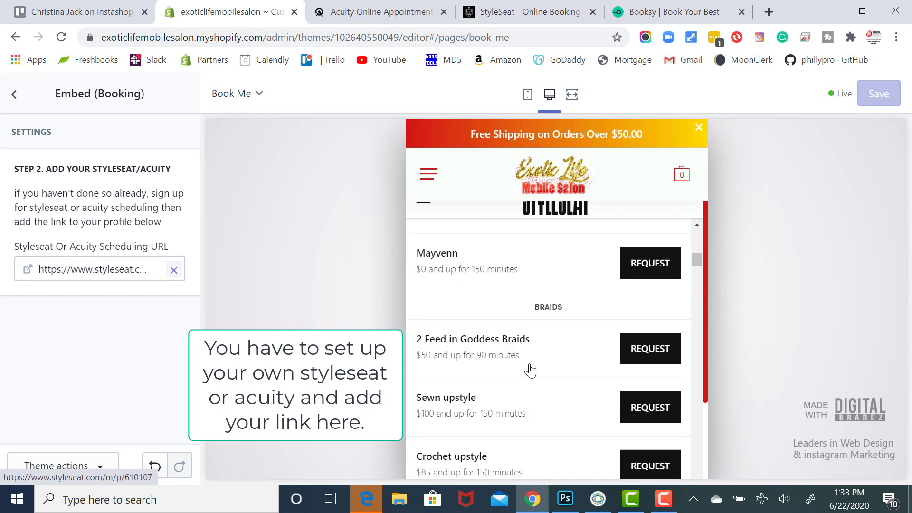
scroll(530, 370, down, 2)
Step: Review the Book Me page's section list, its entry in the page selector and the Embed (Booking) section's scheduling URL
click(14, 94)
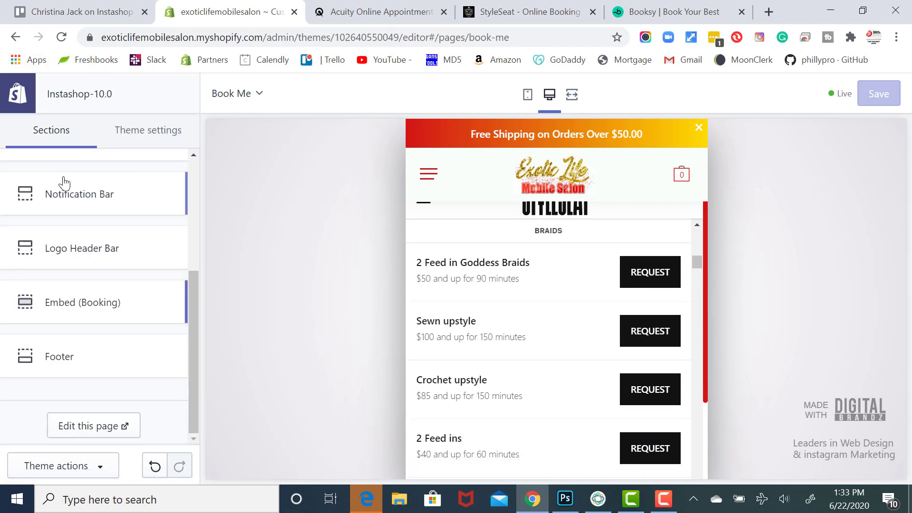
scroll(100, 299, up, 4)
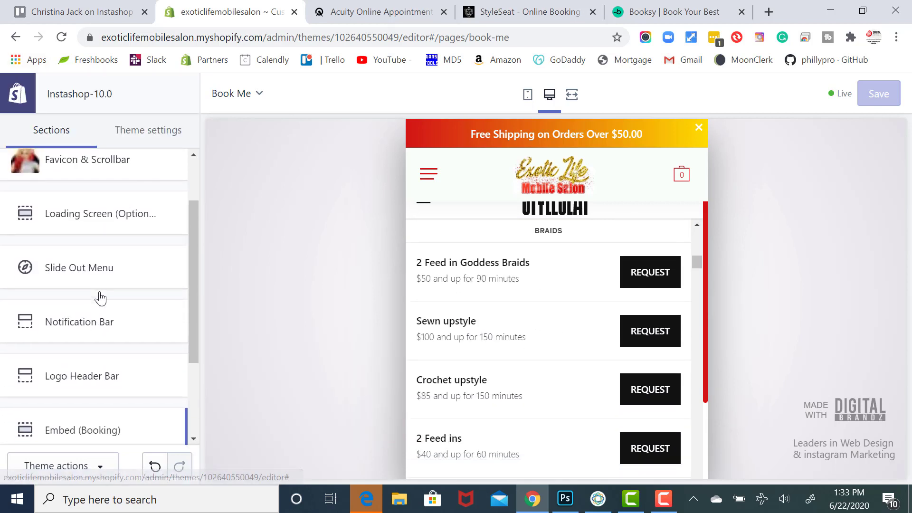
scroll(98, 312, down, 4)
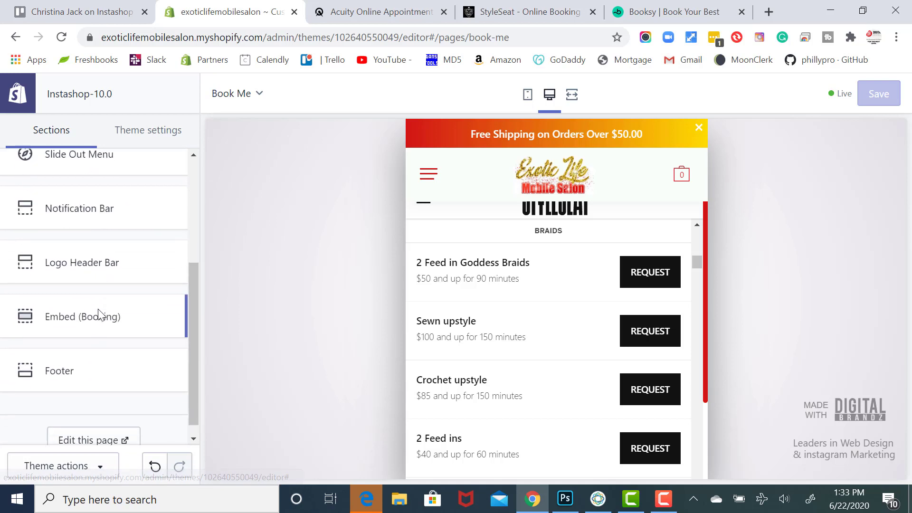
click(237, 98)
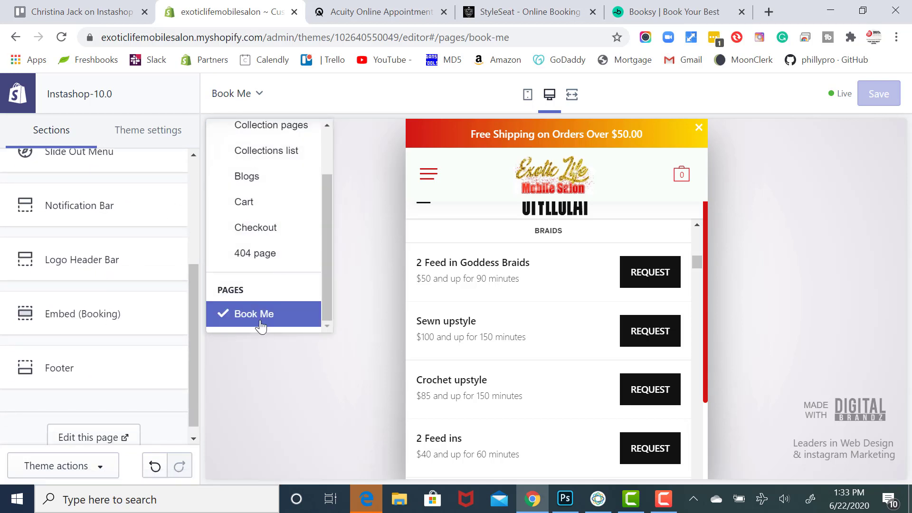
click(76, 323)
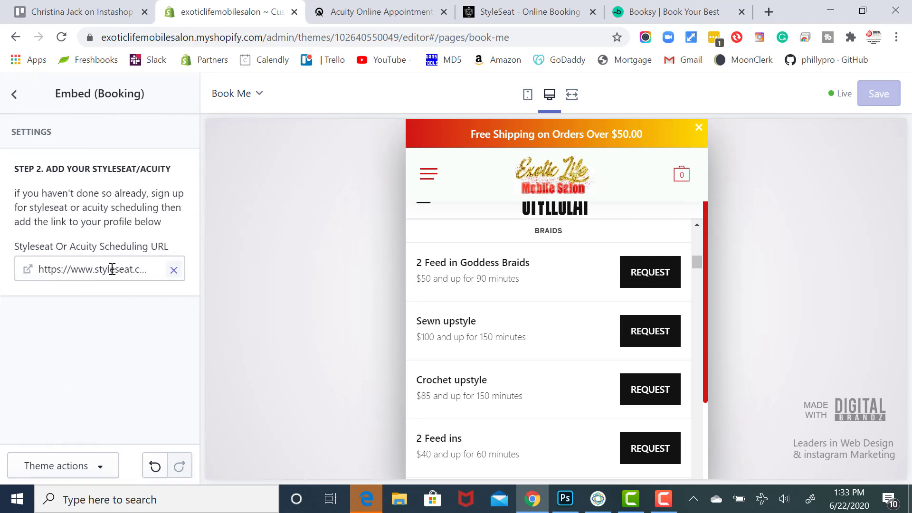
click(14, 94)
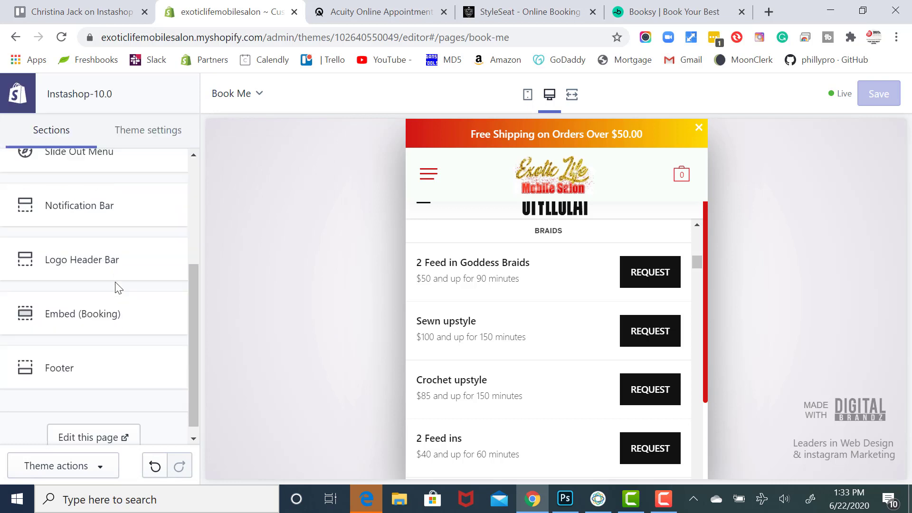
scroll(138, 301, up, 4)
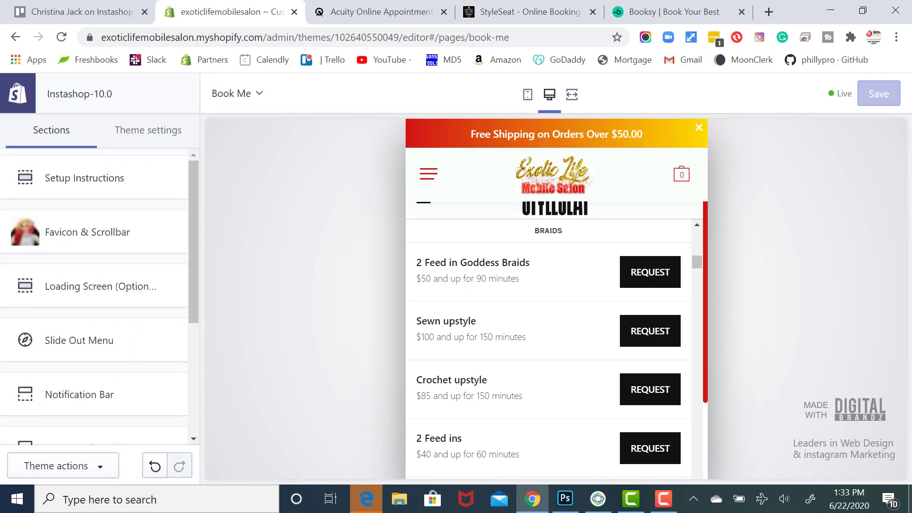
click(670, 497)
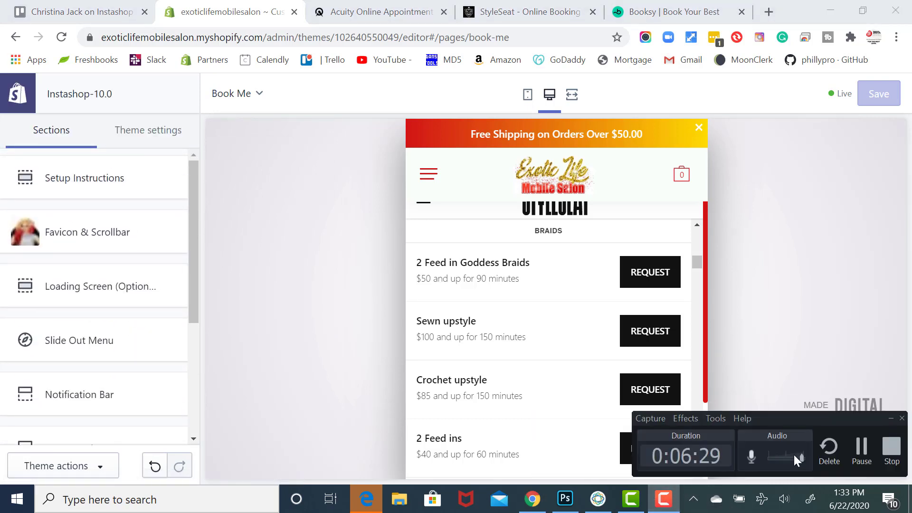